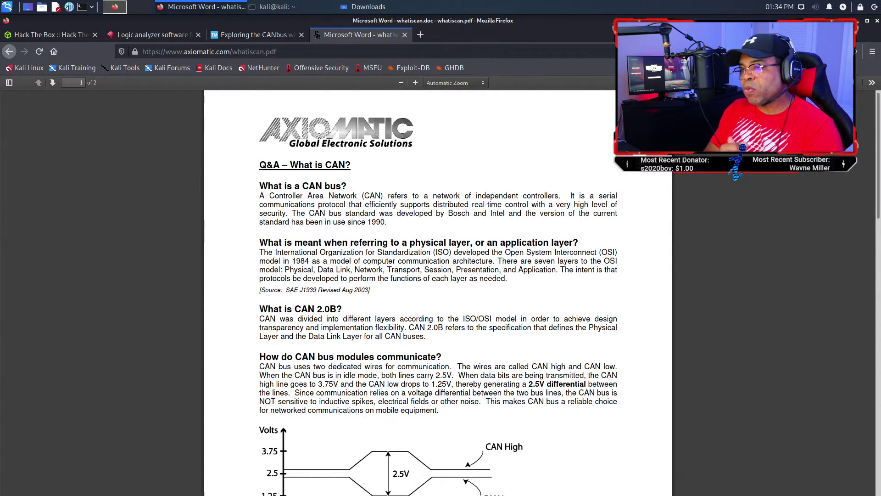
# Switch Firefox from the CAN bus Q&A PDF to the Hack The Box 'Unique' challenge tab
pyautogui.click(72, 34)
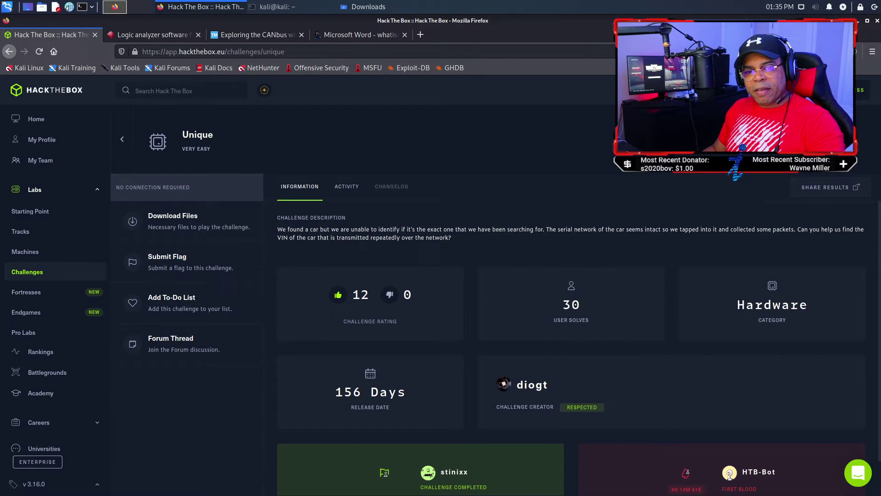
# Bring the Thunar Downloads folder window to the front from the taskbar
pyautogui.click(367, 6)
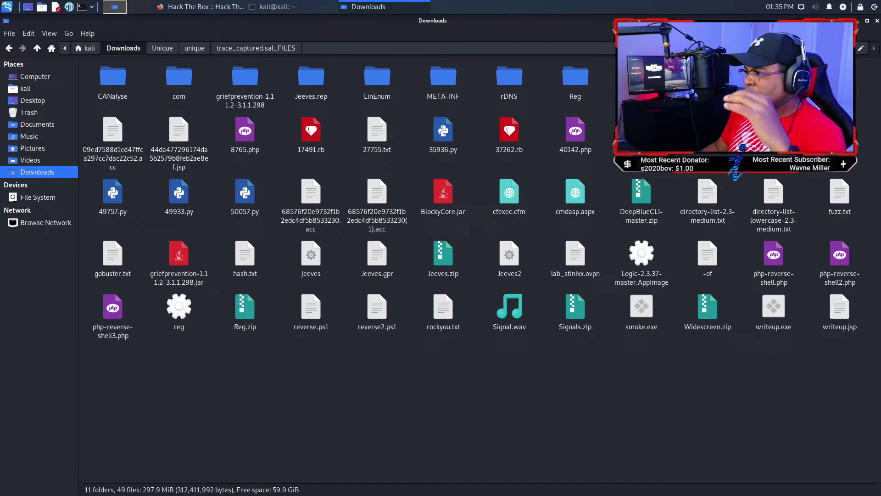
# Open Unique > unique > trace_captured.sal_FILES in Thunar
pyautogui.write('u')
pyautogui.press('Return')
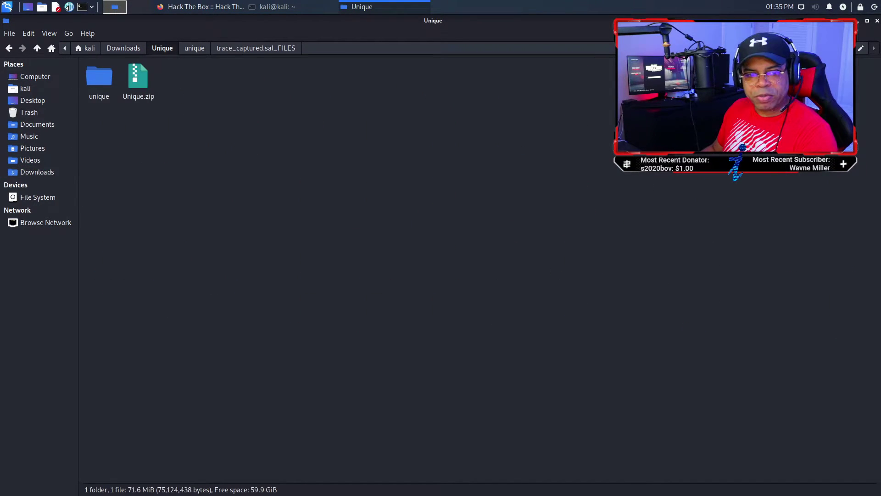
pyautogui.doubleClick(113, 80)
pyautogui.click(312, 86)
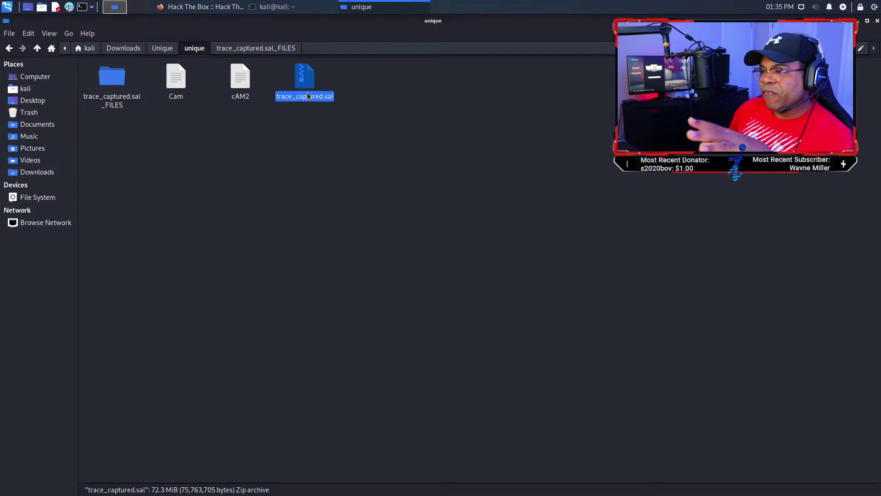
pyautogui.doubleClick(115, 84)
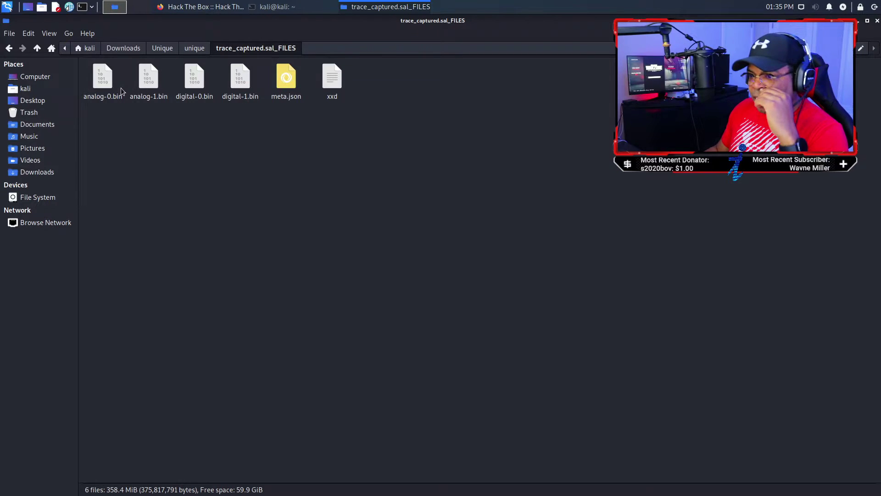
# Check the sizes of digital-0.bin, digital-1.bin, analog-0.bin, analog-1.bin and meta.json
pyautogui.click(195, 78)
pyautogui.click(243, 79)
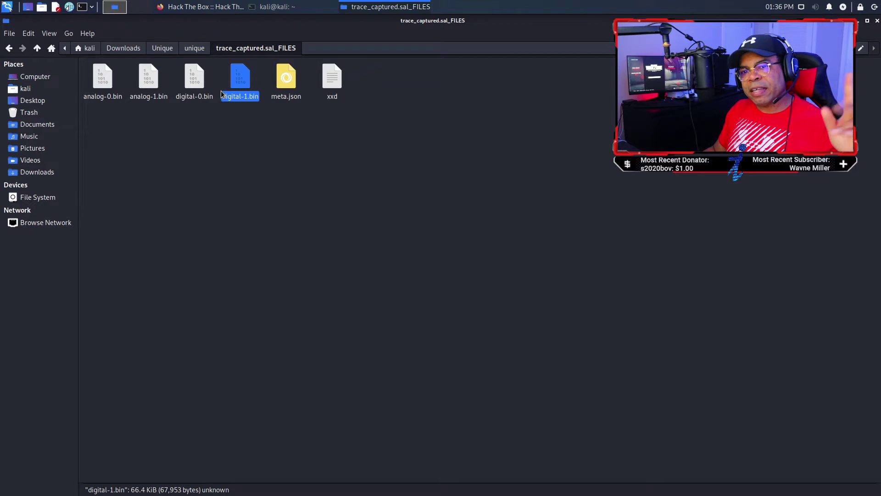
pyautogui.click(194, 78)
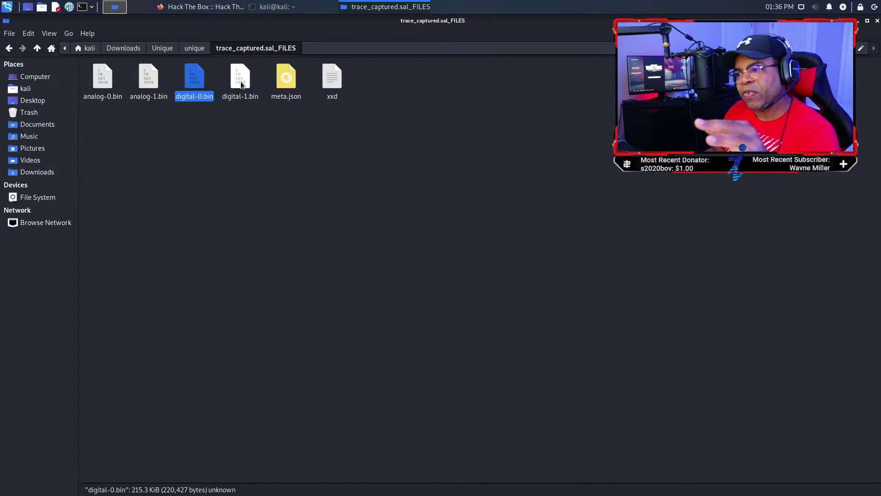
pyautogui.click(104, 90)
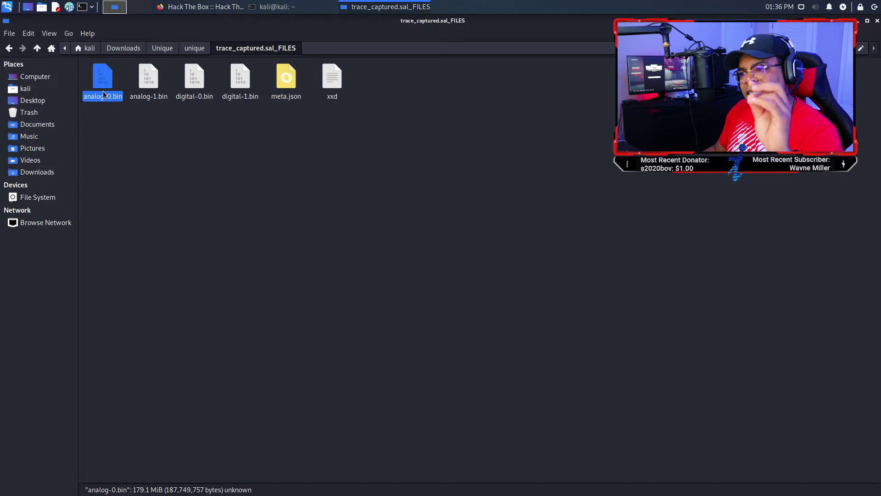
pyautogui.click(139, 87)
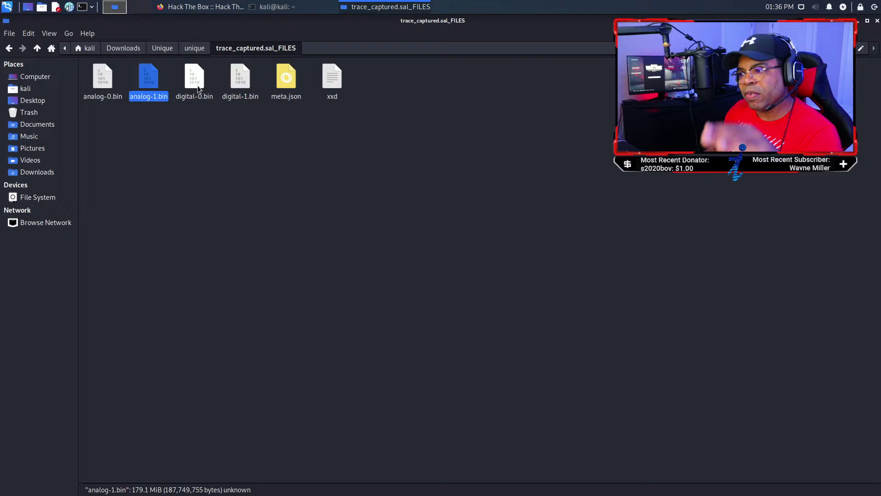
pyautogui.click(288, 81)
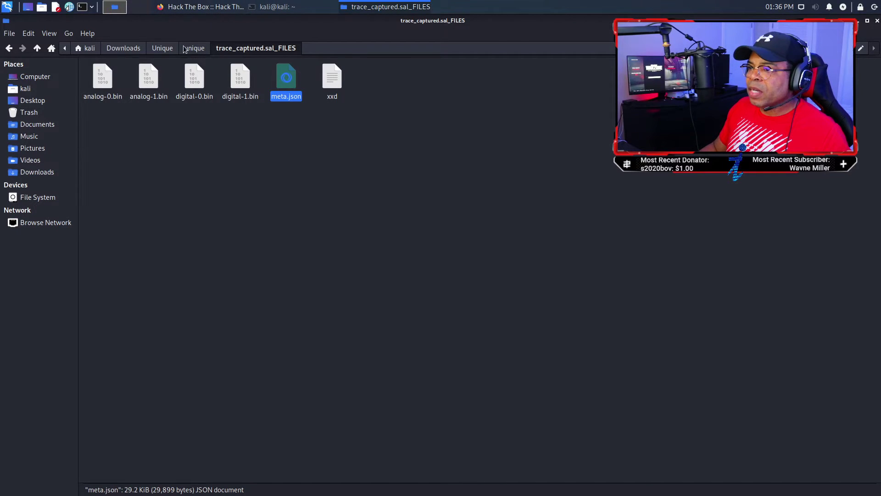
# Return to Downloads, select Logic-2.3.37-master.AppImage, and bring the challenge page back
pyautogui.click(123, 48)
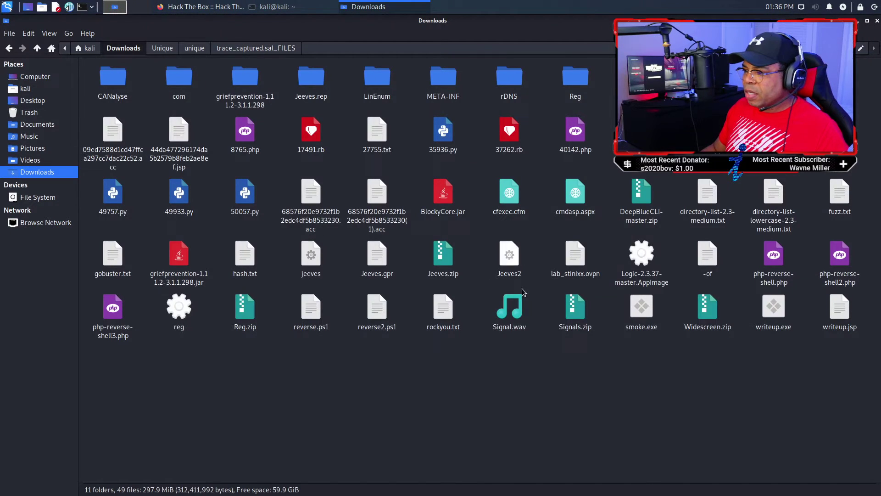
pyautogui.click(644, 266)
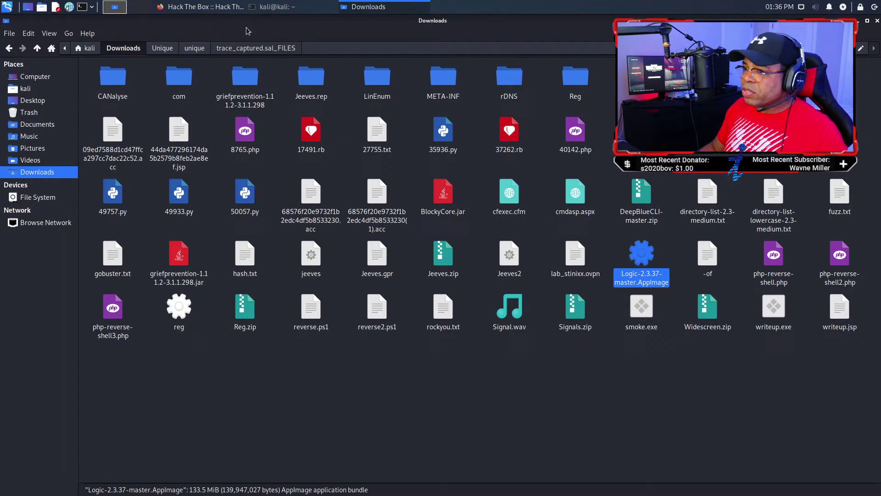
pyautogui.click(211, 10)
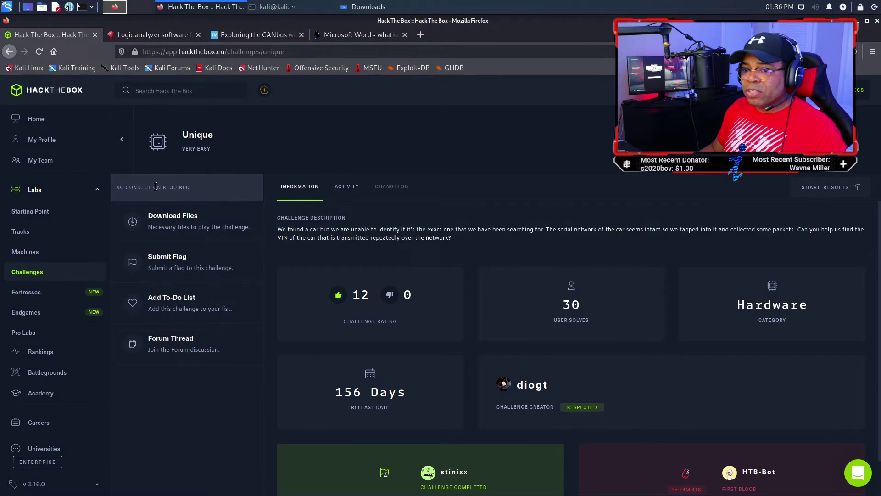
# Show the Saleae 'Logic analyzer software' page and scroll to its Ubuntu 18.04+ Linux download
pyautogui.click(157, 33)
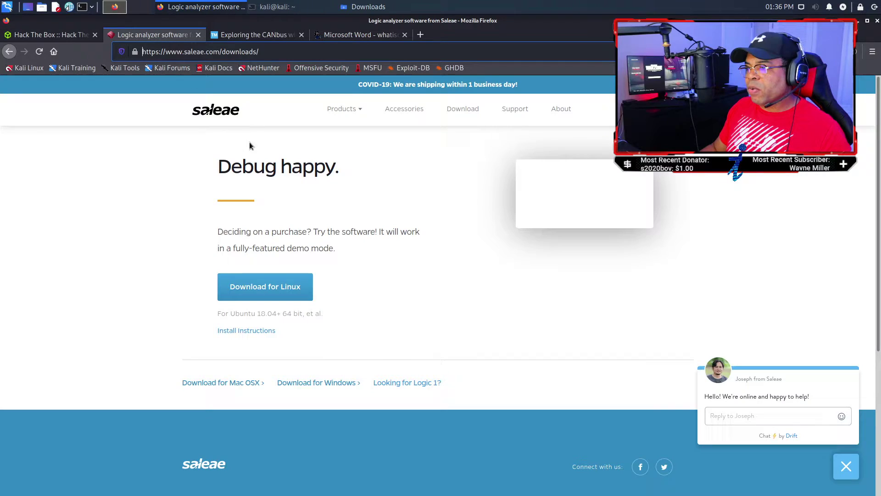
pyautogui.click(247, 51)
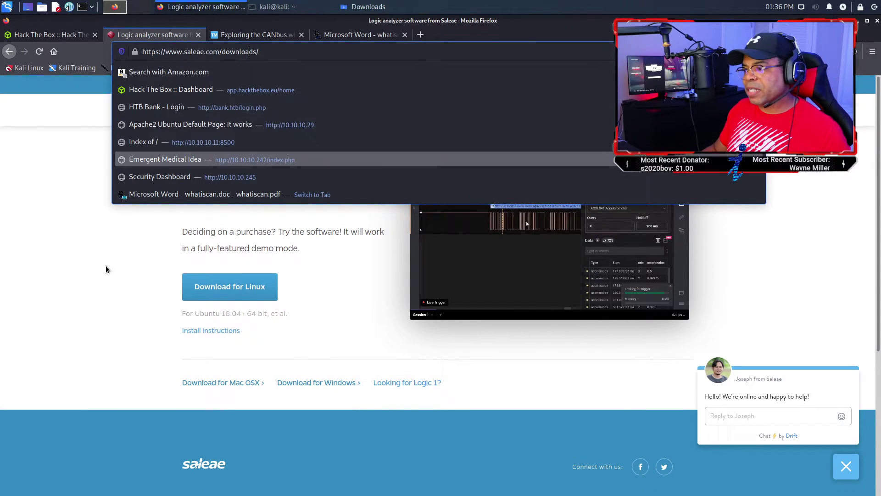
pyautogui.click(70, 245)
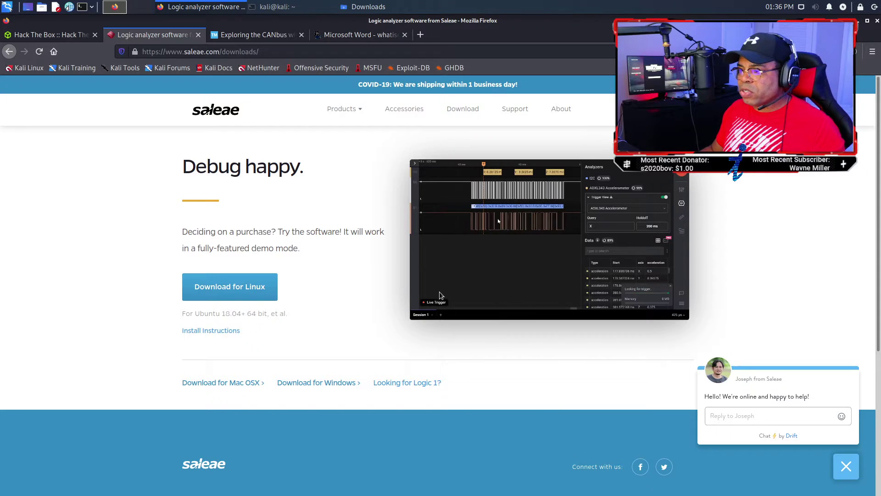
pyautogui.scroll(-1, 436, 302)
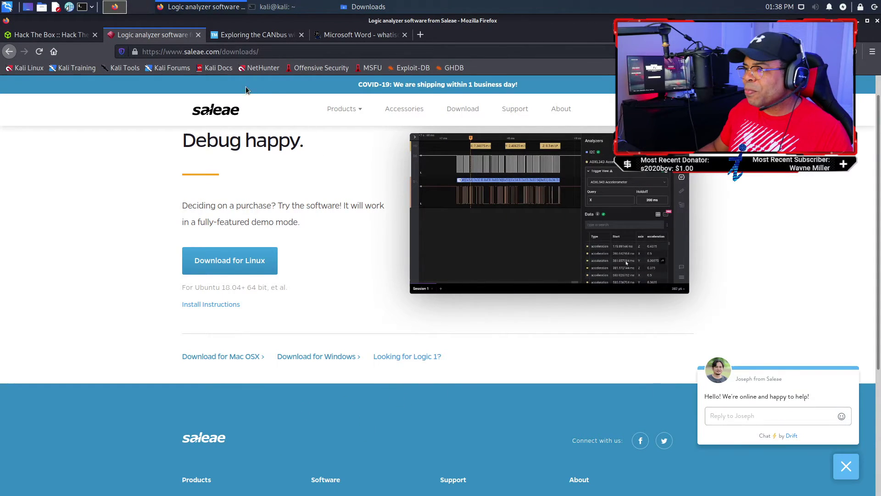
# Enable 'Allow this file to run as a program' in Logic-2.3.37-master.AppImage's Permissions properties
pyautogui.click(244, 35)
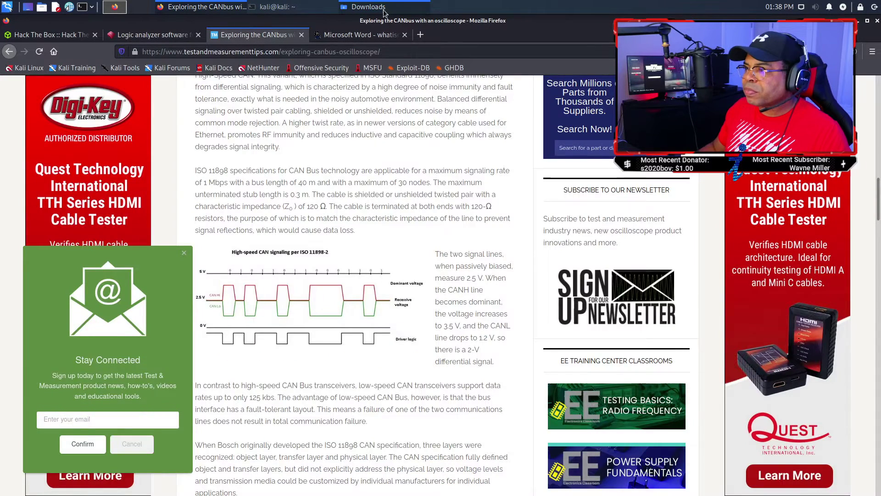
pyautogui.click(368, 6)
pyautogui.rightClick(643, 263)
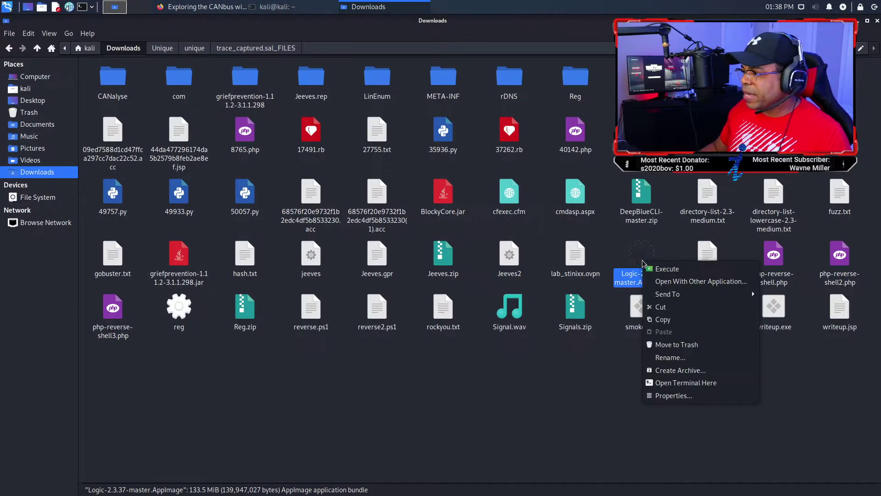
pyautogui.click(662, 395)
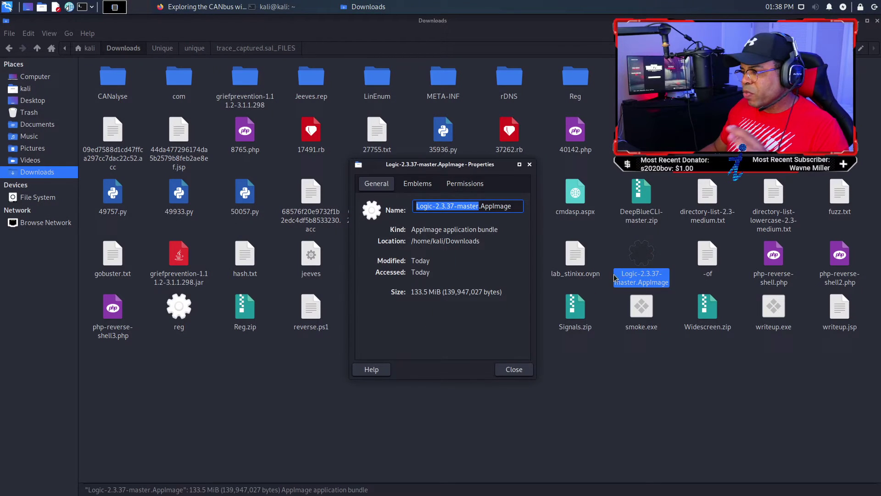
pyautogui.click(483, 186)
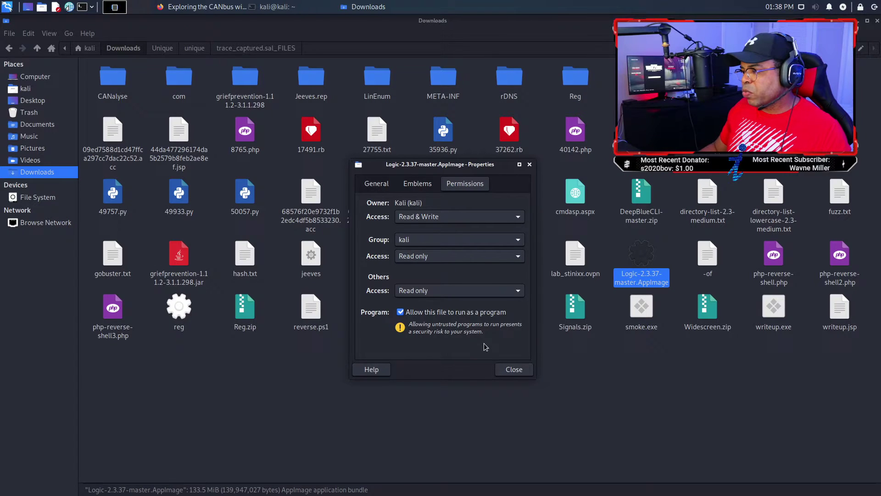
pyautogui.click(510, 370)
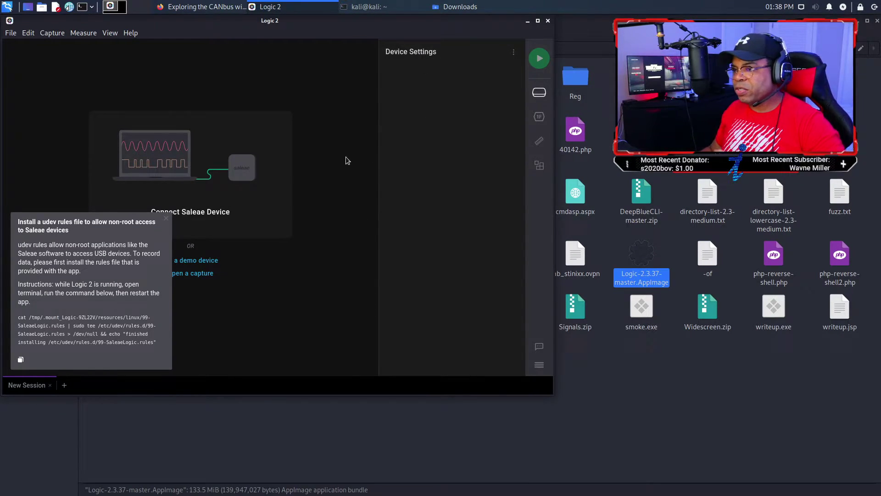
# Bring up Open Capture... in Logic 2's File menu, moving the second Logic 2 window aside
pyautogui.click(11, 33)
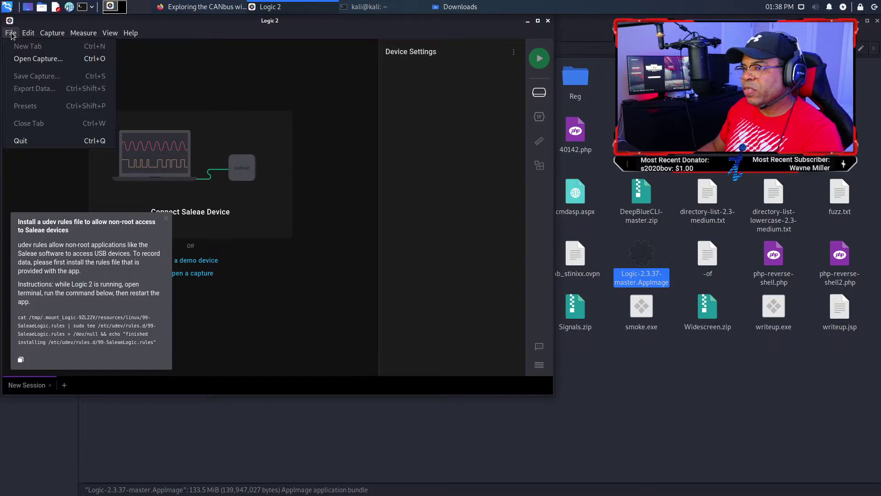
pyautogui.click(25, 61)
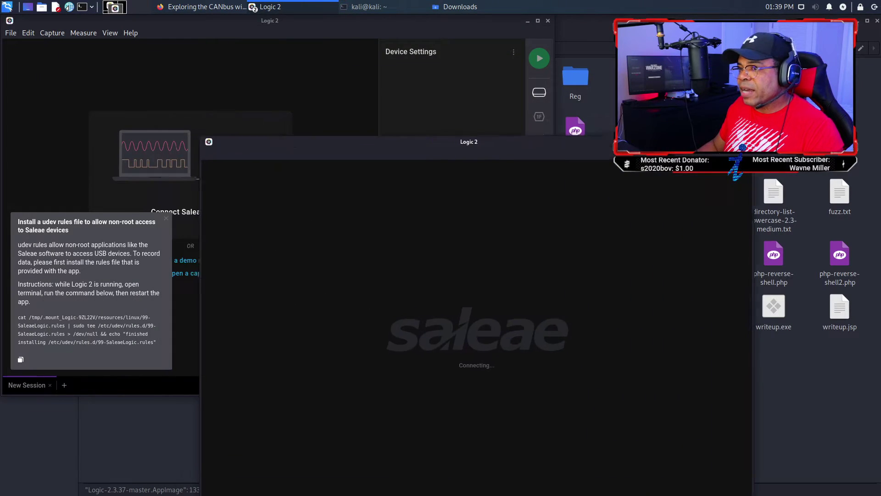
pyautogui.moveTo(283, 144); pyautogui.dragTo(226, 76)
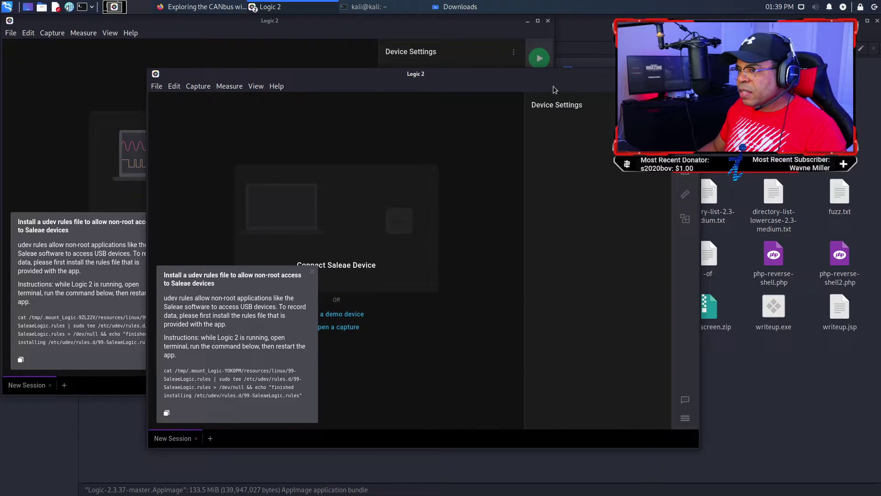
pyautogui.click(11, 33)
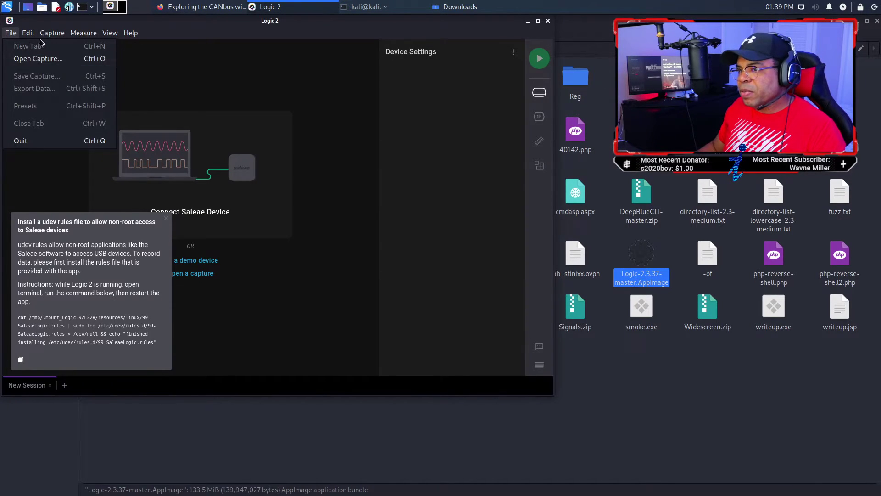
pyautogui.click(15, 37)
pyautogui.click(15, 34)
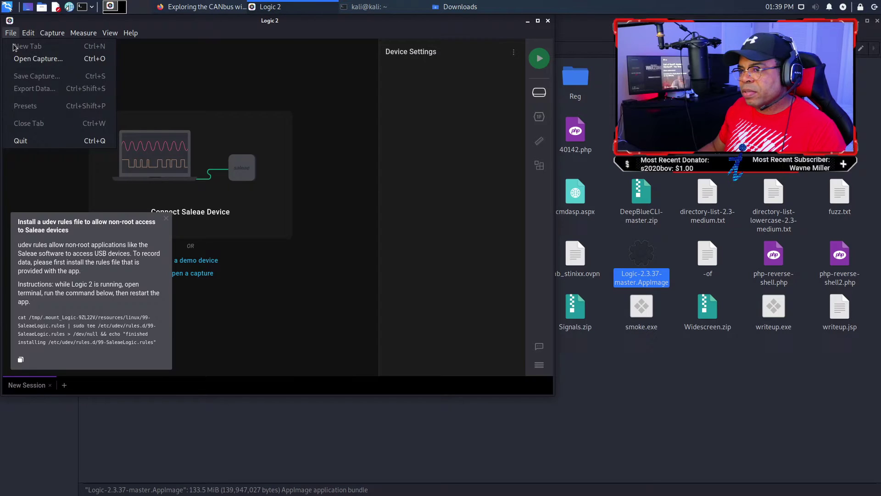
# Load trace_captured.sal so channels D0, D1, A0 and A1 are displayed
pyautogui.click(19, 60)
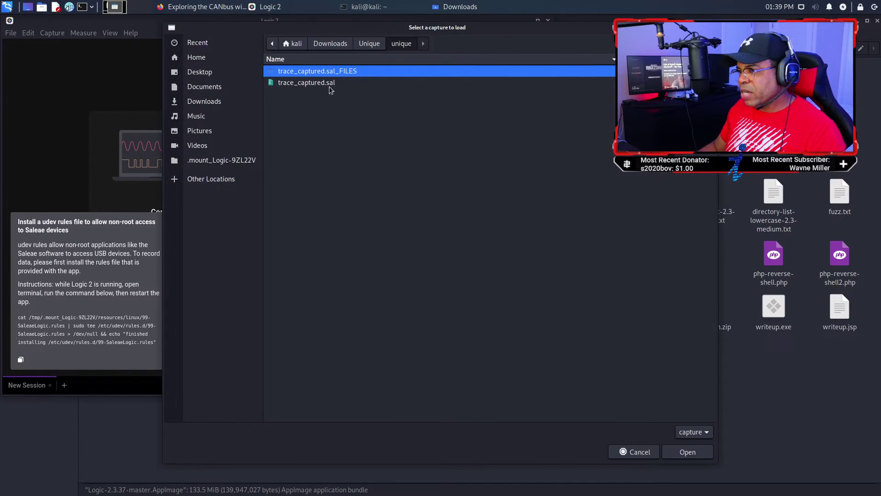
pyautogui.click(334, 83)
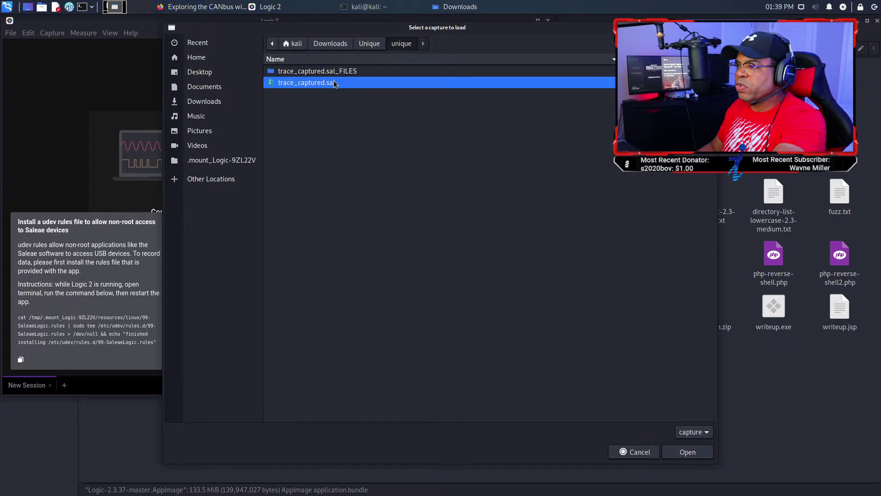
pyautogui.doubleClick(319, 83)
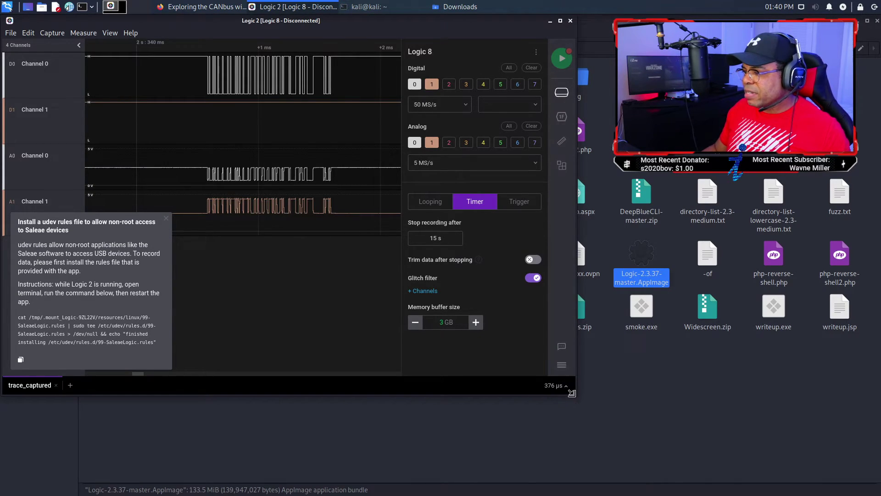
# Drag Logic 2's bottom-right corner outward to enlarge the window
pyautogui.moveTo(571, 393); pyautogui.dragTo(614, 473)
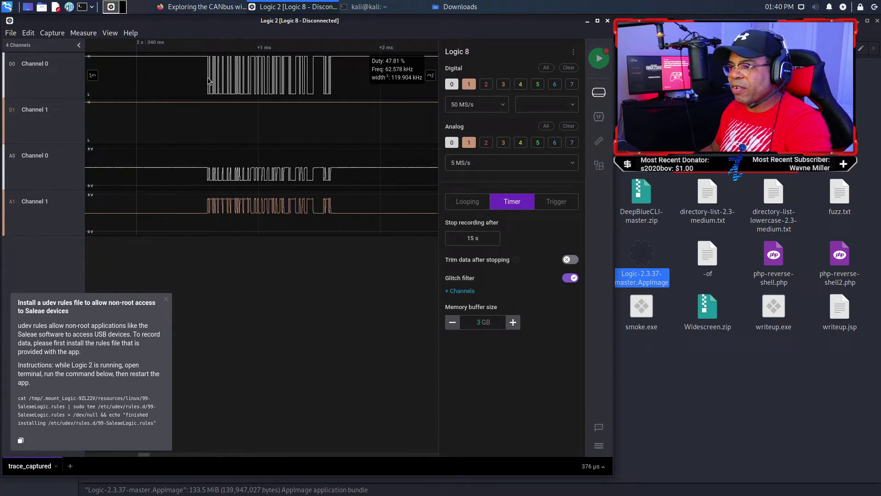
# Zoom into the Channel 0 burst until one pulse reads 8.34 µs wide, 15.98 µs period
pyautogui.scroll(5, 210, 86)
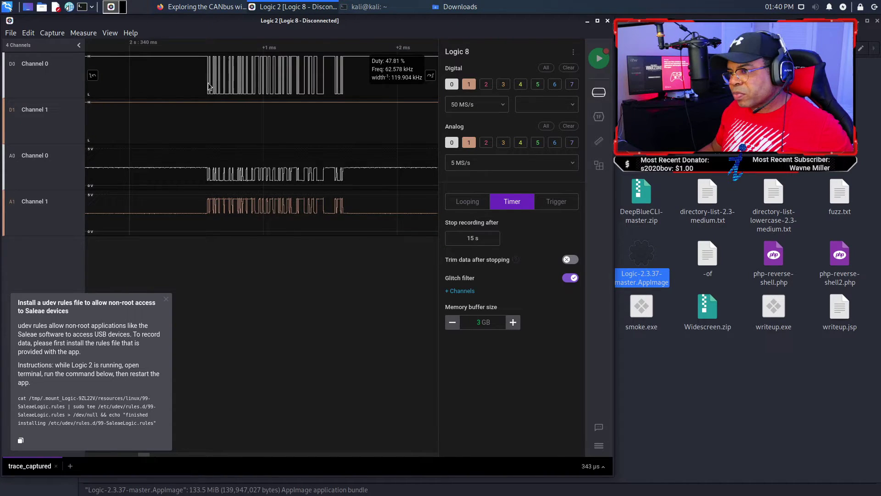
pyautogui.scroll(6, 209, 87)
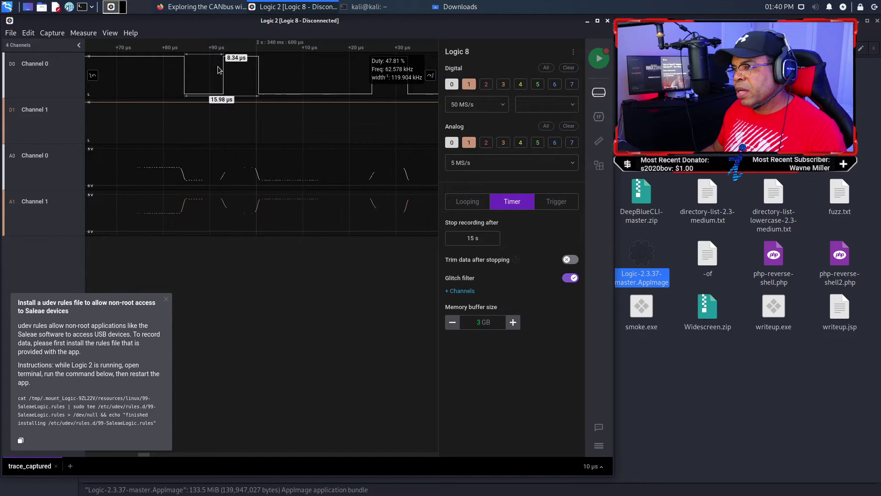
# Scroll the CANbus oscilloscope article down to its CAN Bus security limitations section
pyautogui.click(216, 6)
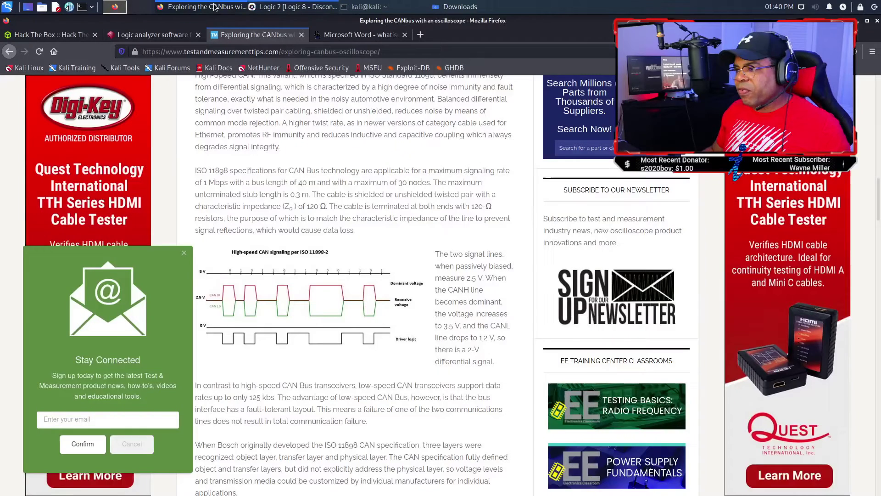
pyautogui.scroll(-15, 415, 285)
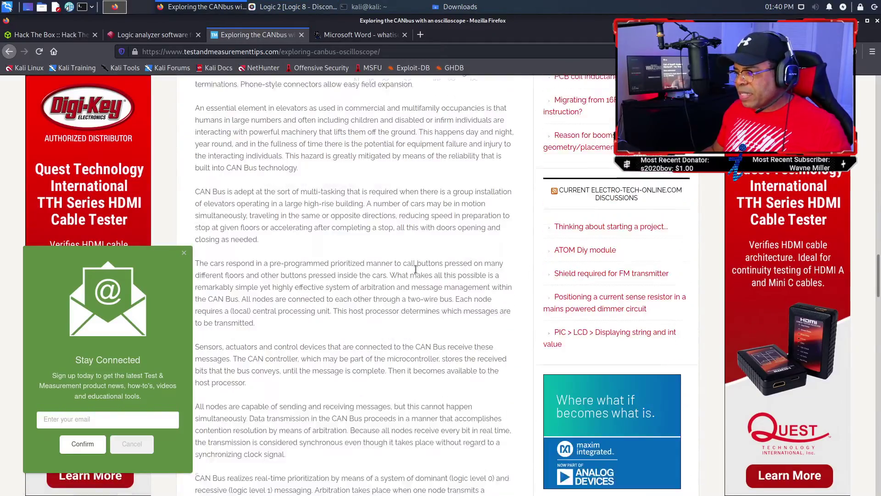
pyautogui.scroll(-10, 420, 263)
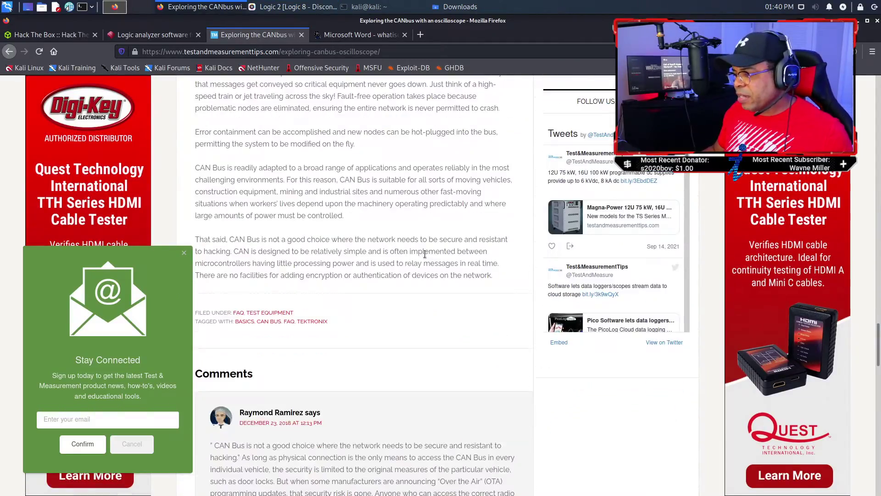
pyautogui.scroll(6, 413, 243)
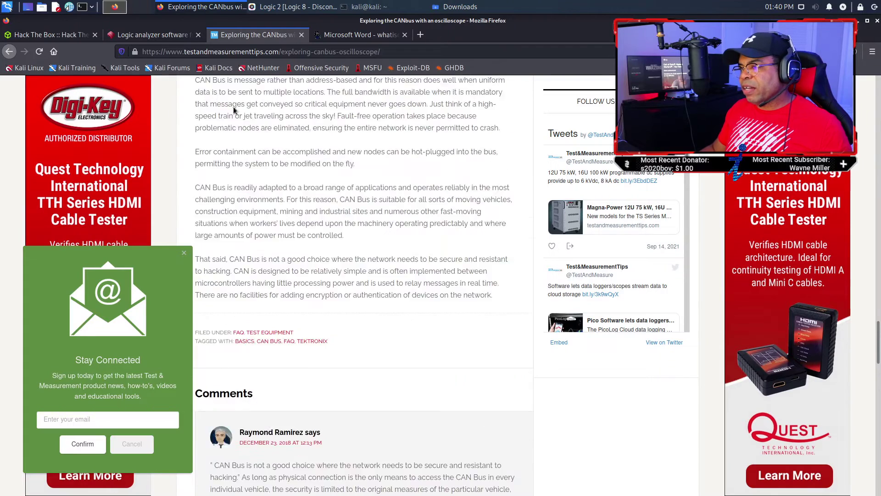
pyautogui.click(294, 6)
pyautogui.moveTo(194, 65)
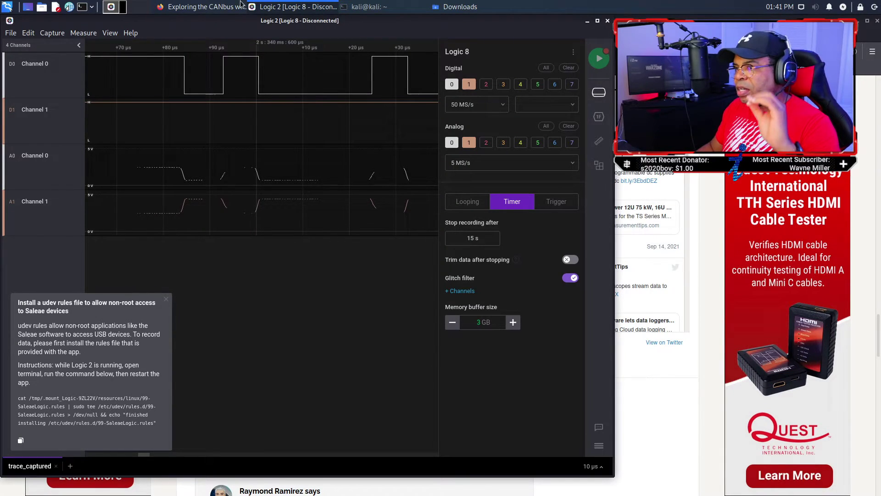
pyautogui.click(215, 6)
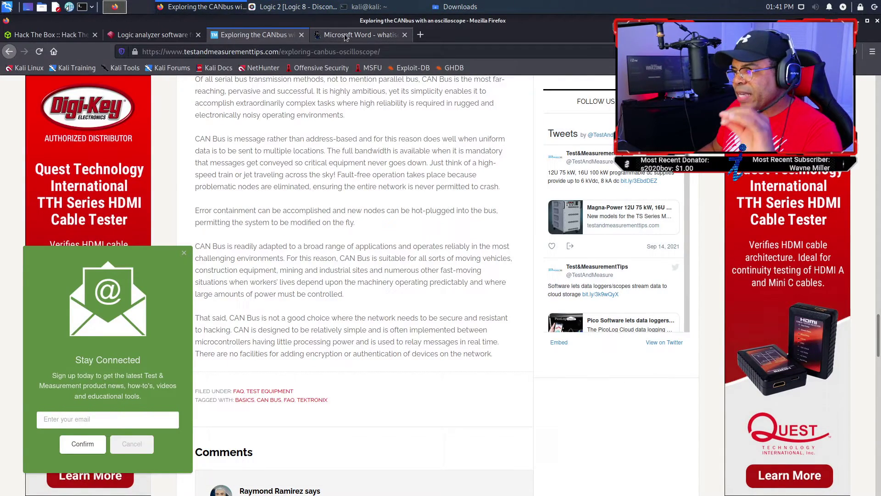
# Look over the Saleae and CANbus tabs, then switch to the Axiomatic whatiscan.pdf 'What is CAN?' tab
pyautogui.click(146, 35)
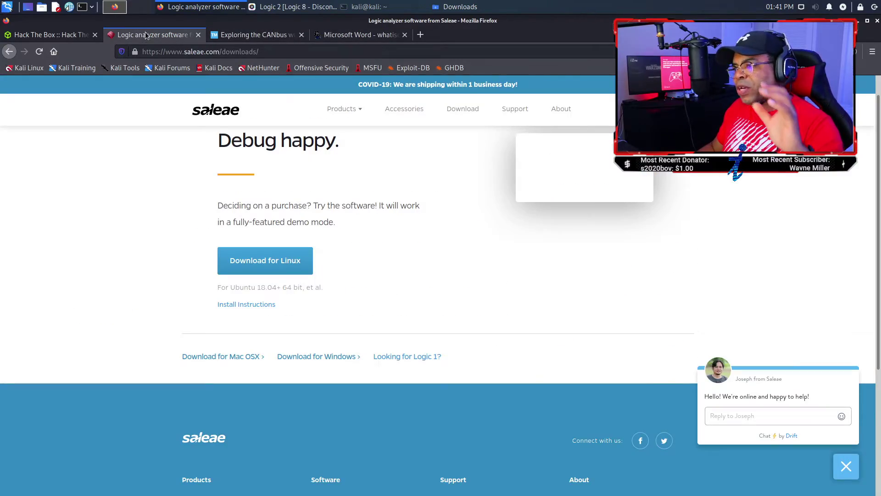
pyautogui.click(254, 35)
pyautogui.scroll(3, 435, 183)
pyautogui.scroll(10, 436, 184)
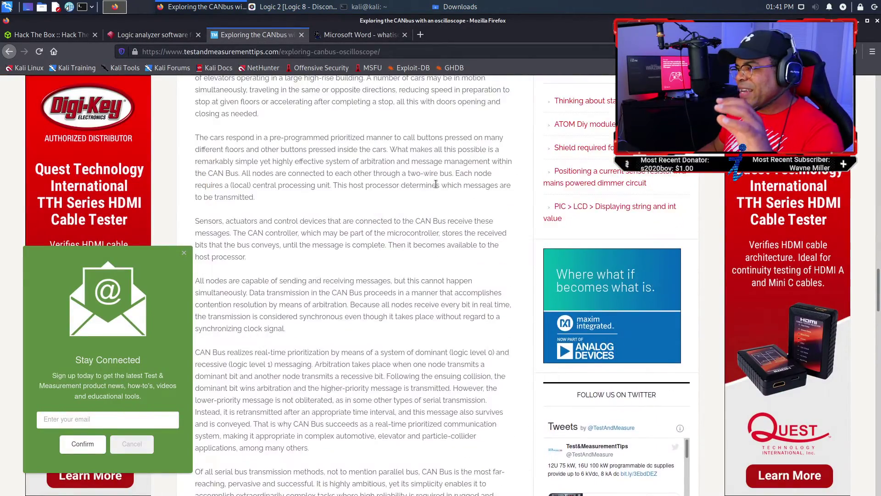
pyautogui.scroll(10, 436, 186)
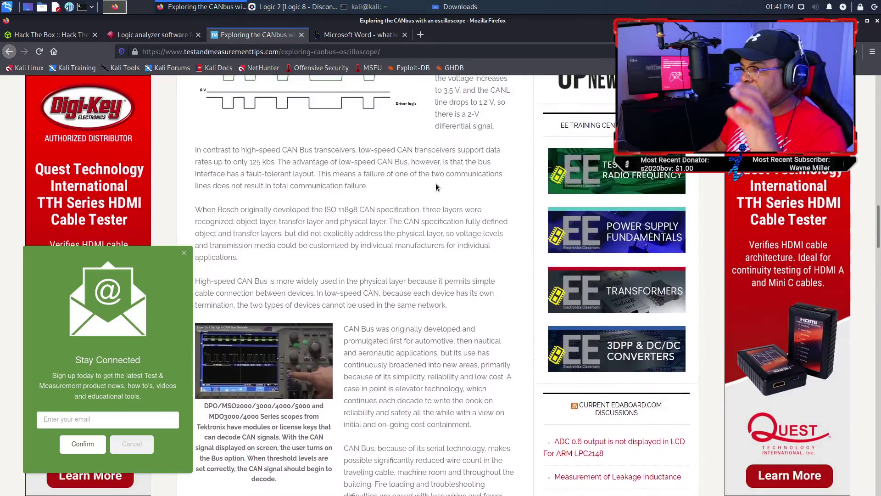
pyautogui.scroll(10, 436, 183)
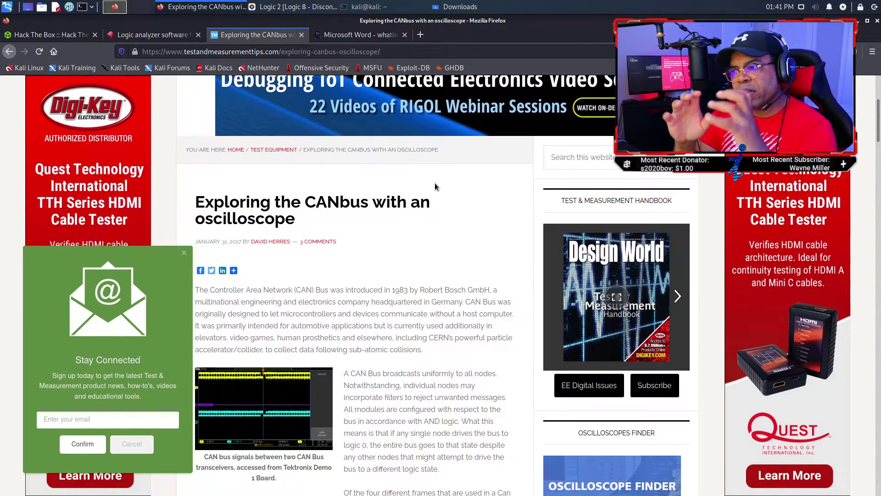
pyautogui.scroll(3, 442, 199)
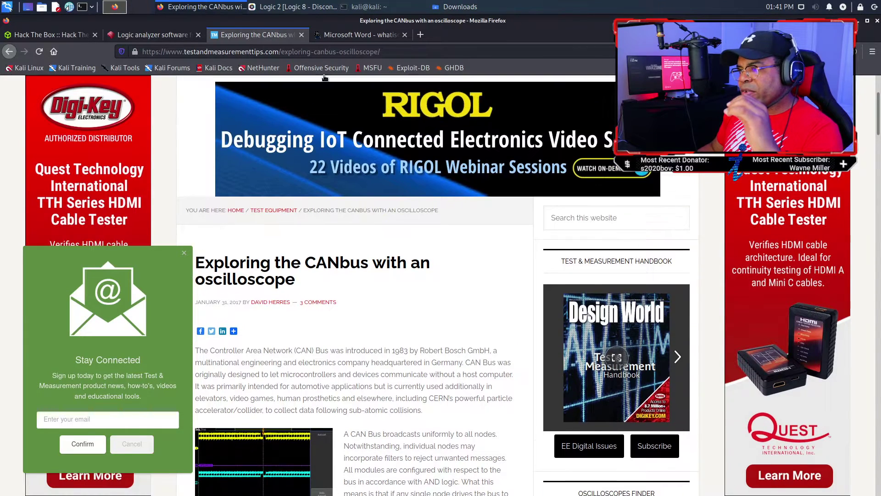
pyautogui.click(340, 35)
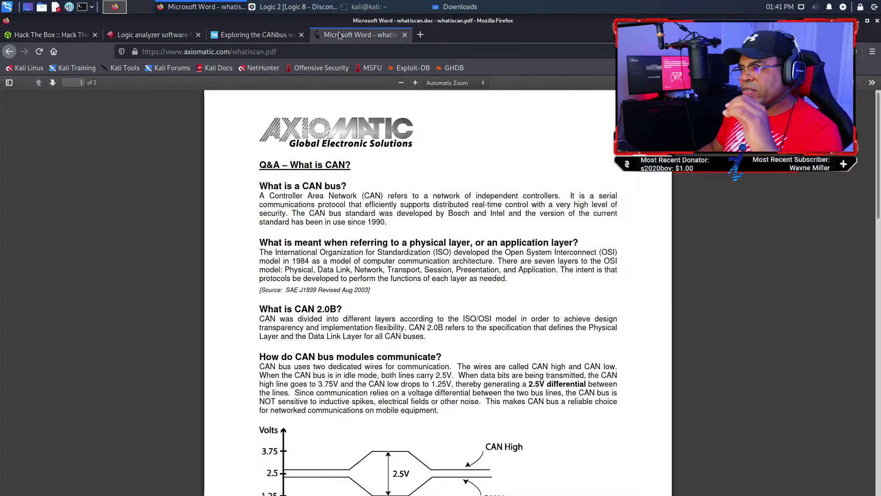
# Compare the Saleae, CANbus and What is CAN tabs, then return to Logic 2's trace_captured capture
pyautogui.click(146, 32)
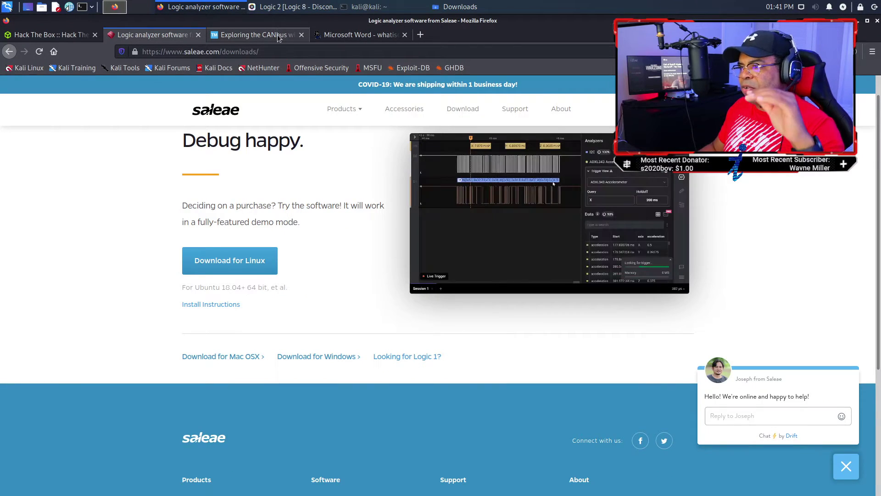
pyautogui.click(277, 34)
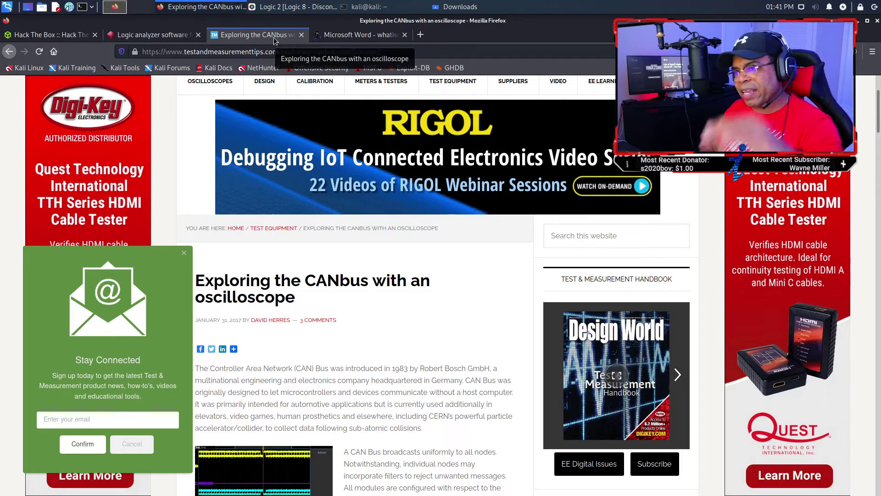
pyautogui.click(349, 37)
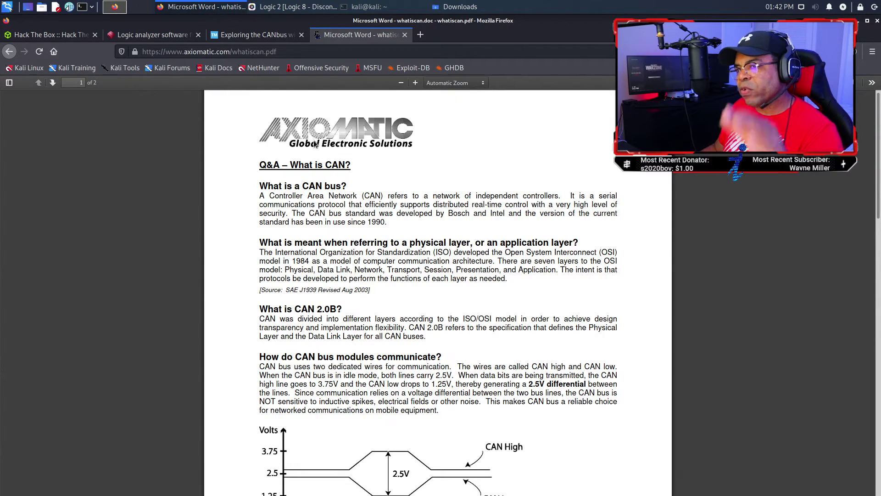
pyautogui.click(159, 37)
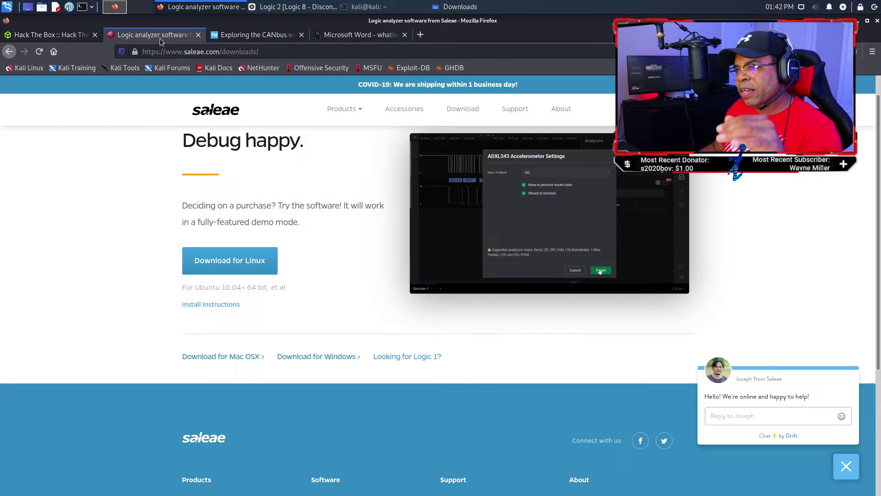
pyautogui.click(242, 37)
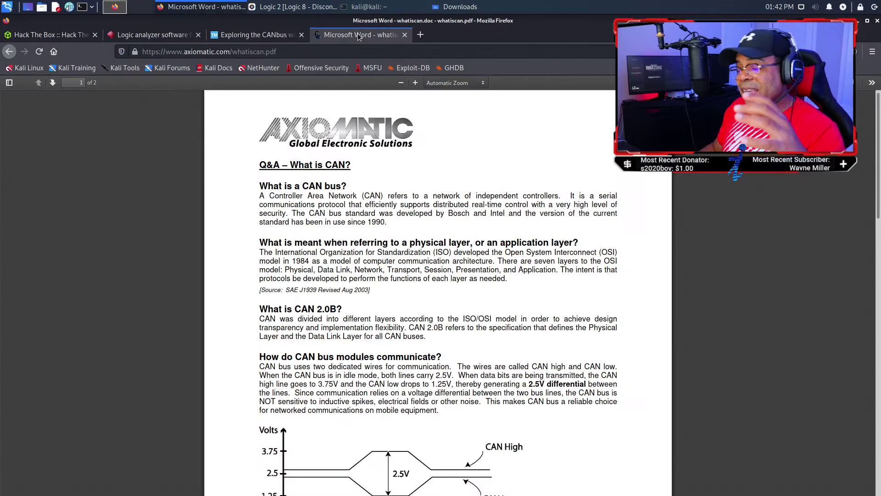
pyautogui.click(362, 36)
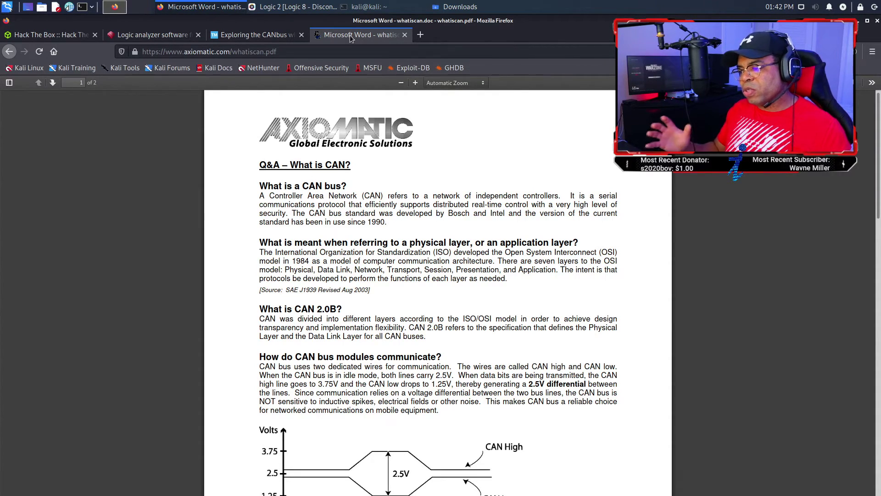
pyautogui.click(245, 36)
pyautogui.click(288, 4)
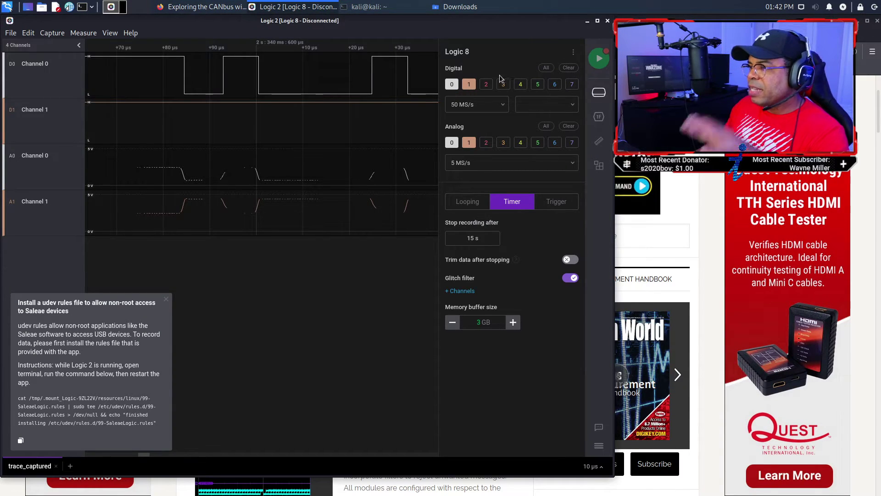
# Show Logic 2's Analyzers sidebar panel listing Async Serial, I2C and SPI
pyautogui.click(576, 54)
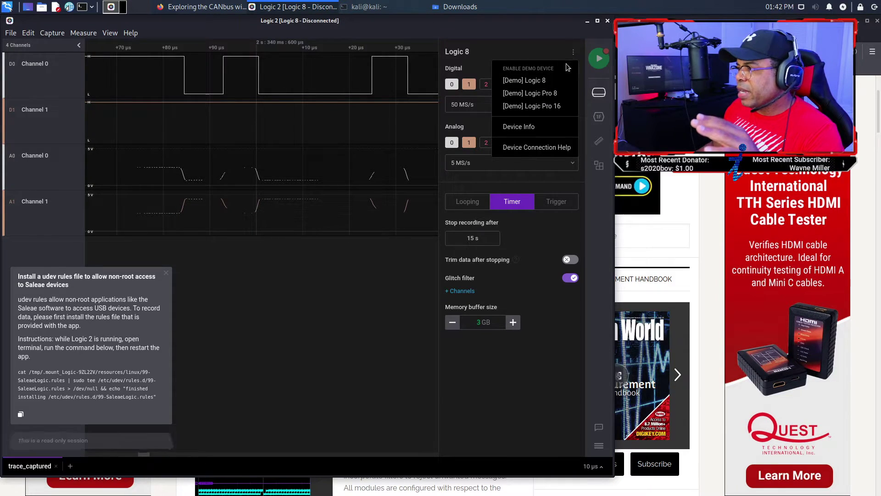
pyautogui.click(588, 78)
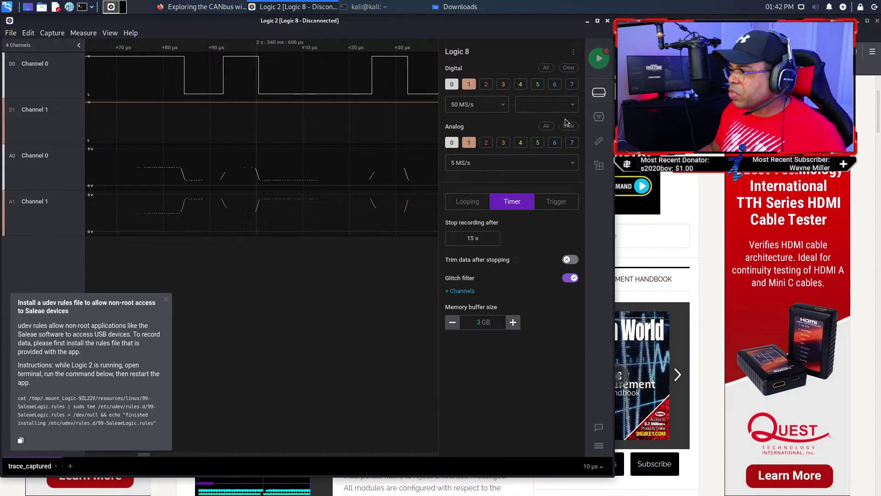
pyautogui.click(600, 142)
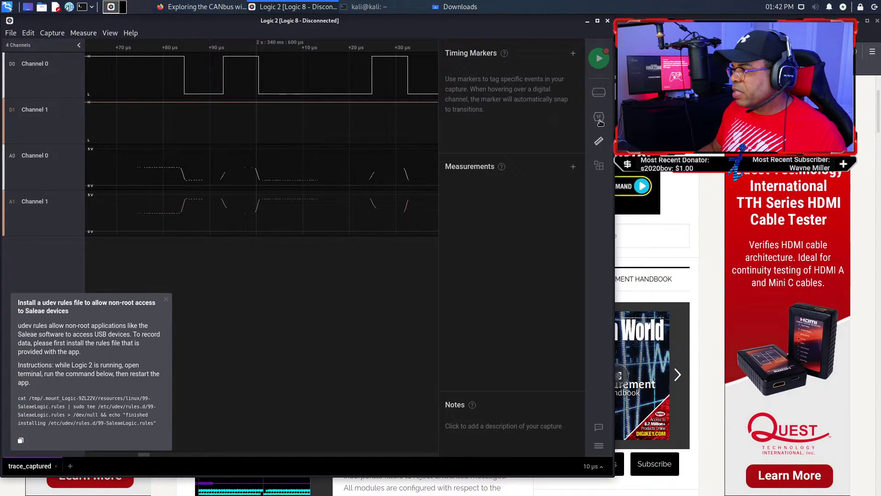
pyautogui.click(599, 119)
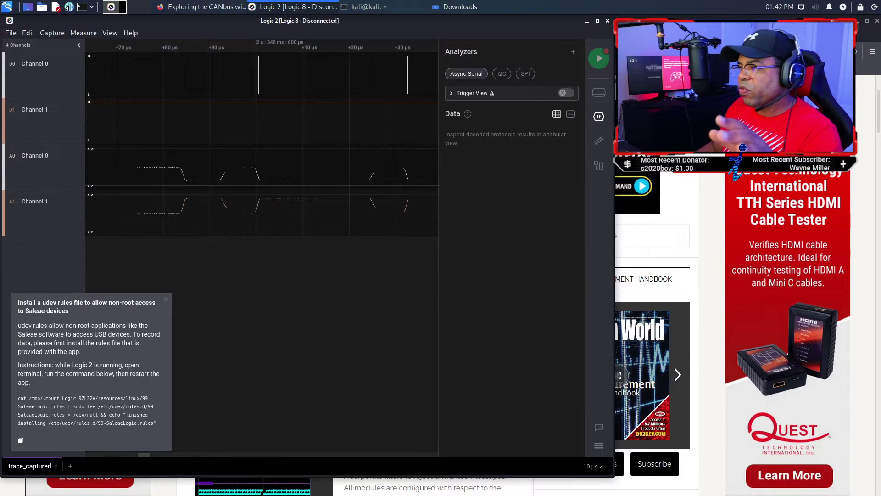
# Add a CAN analyzer on Channel 0 at 125000 bit/s and save it
pyautogui.click(572, 53)
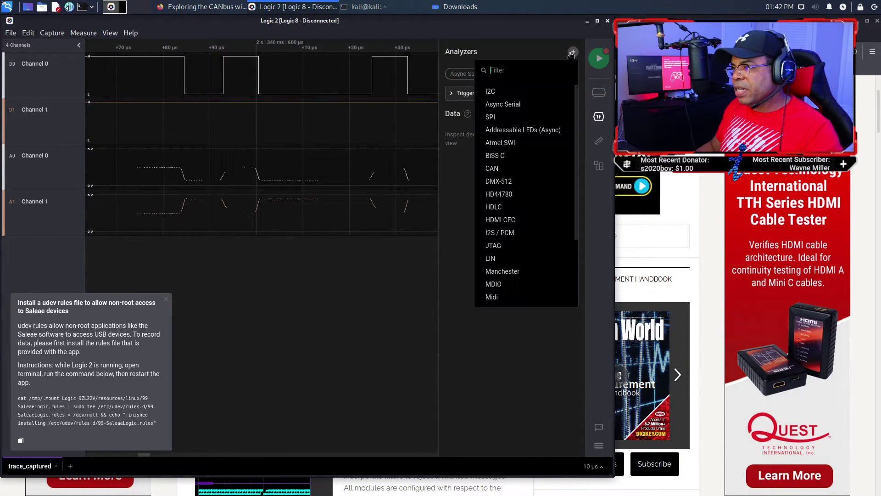
pyautogui.click(493, 171)
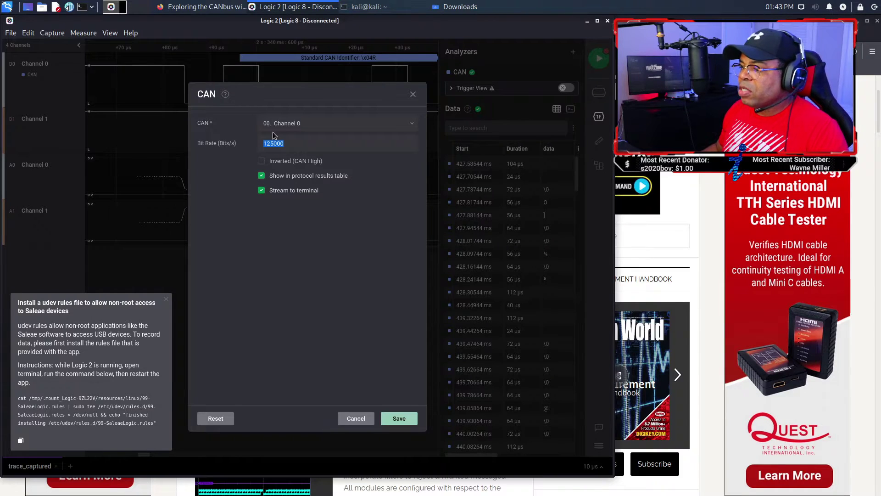
pyautogui.click(400, 418)
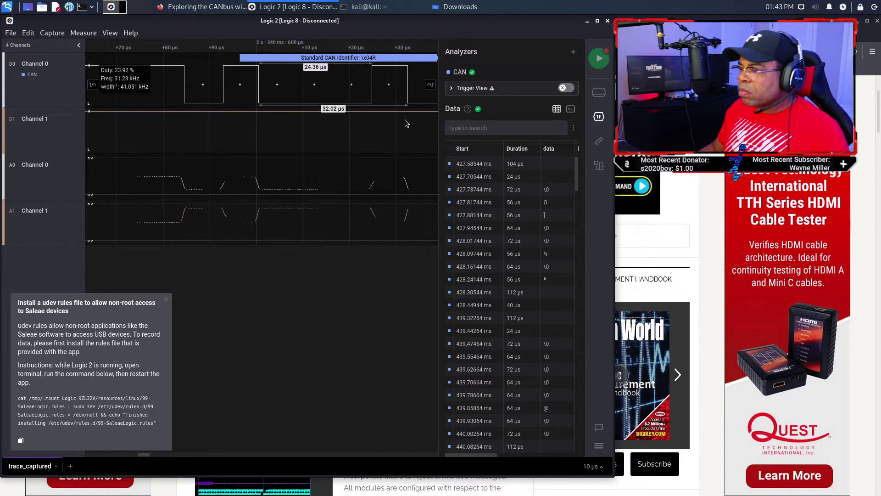
pyautogui.scroll(-4, 550, 197)
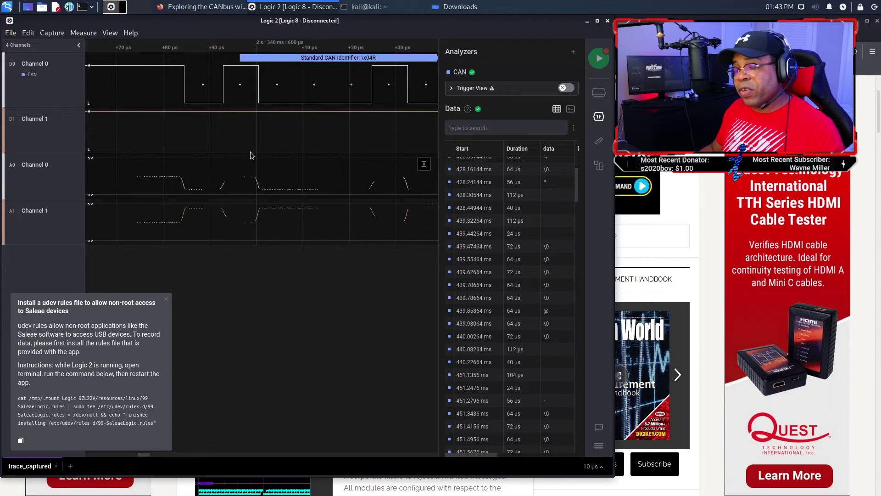
pyautogui.scroll(2, 257, 110)
pyautogui.moveTo(257, 110); pyautogui.dragTo(272, 109)
pyautogui.moveTo(282, 65)
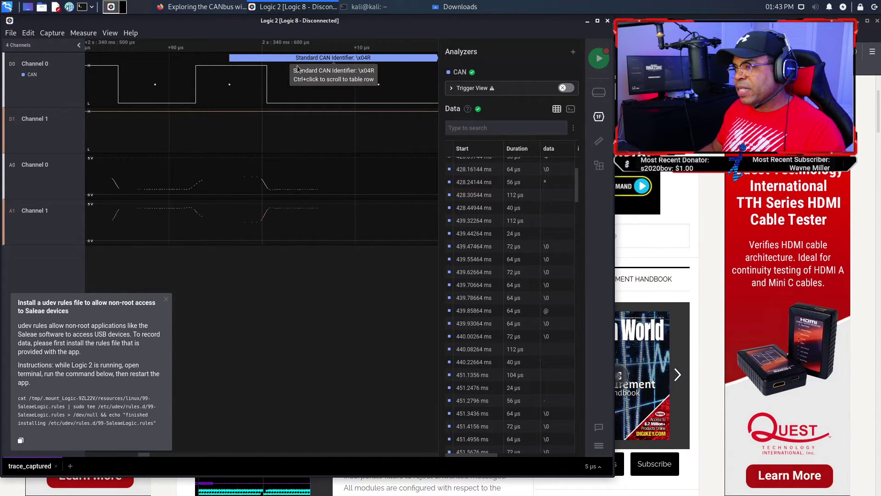
pyautogui.scroll(-5, 298, 69)
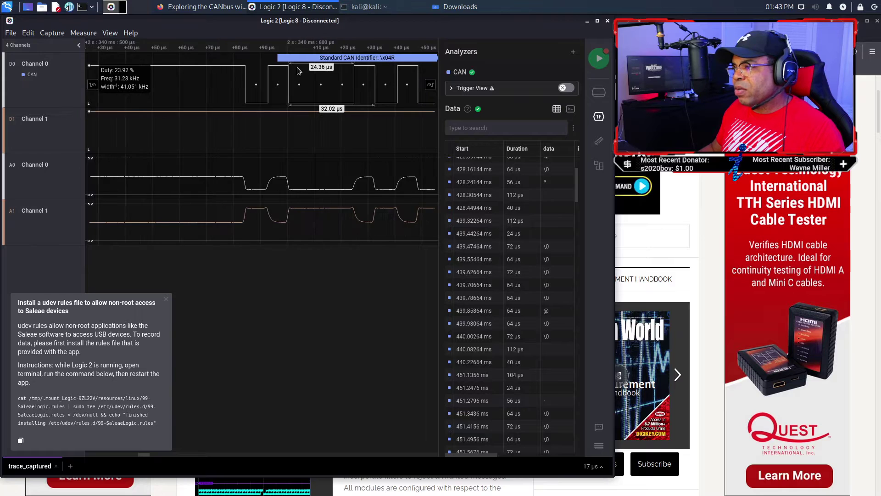
pyautogui.scroll(-3, 297, 69)
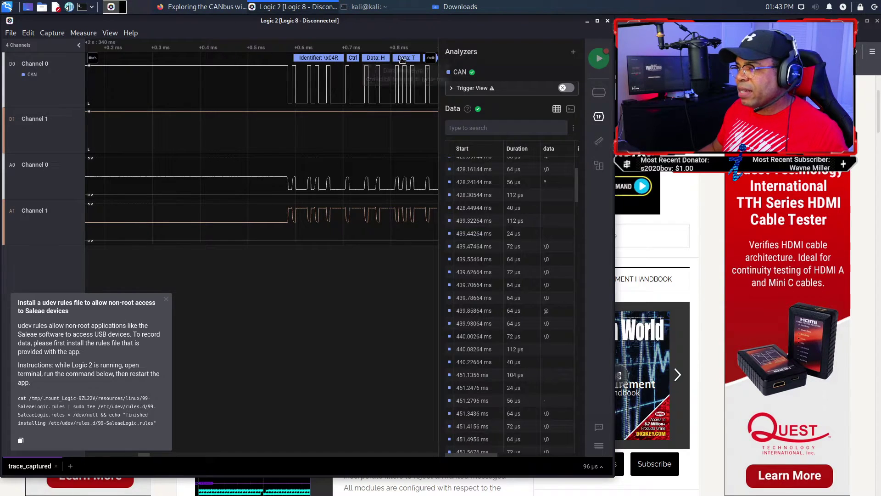
pyautogui.click(157, 454)
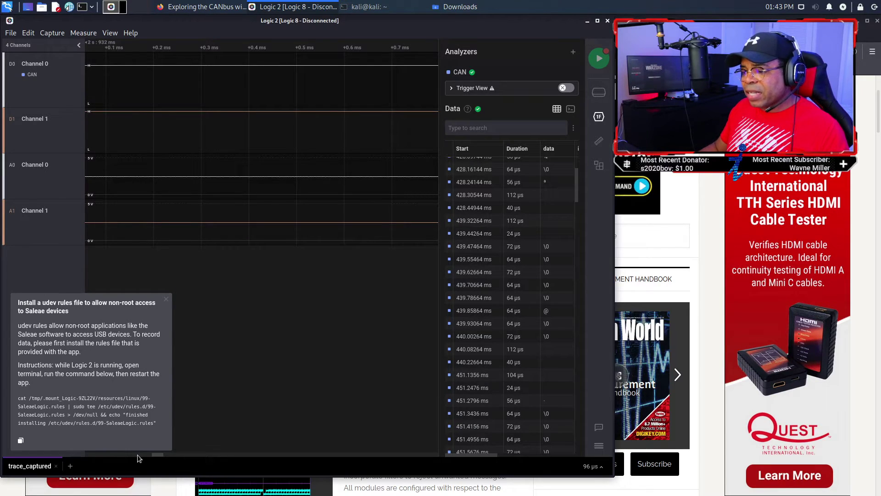
pyautogui.click(138, 454)
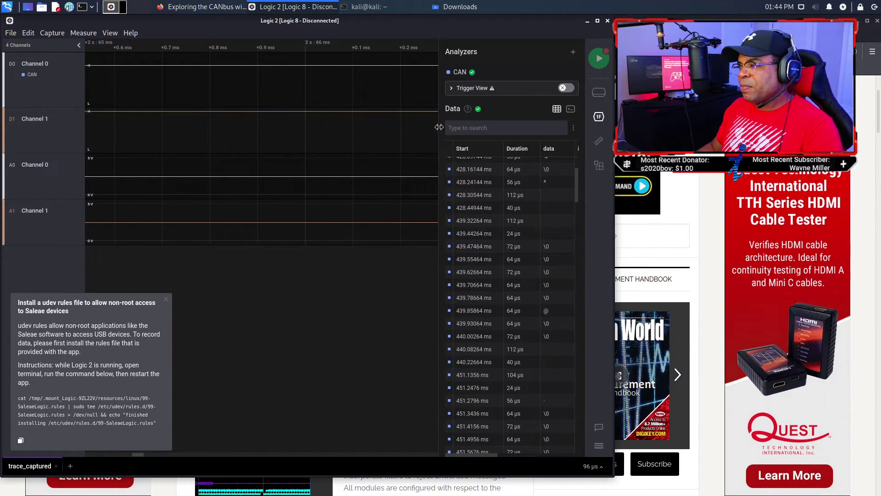
# Widen the CAN data table to reveal all its decoded columns
pyautogui.moveTo(286, 127); pyautogui.dragTo(252, 132)
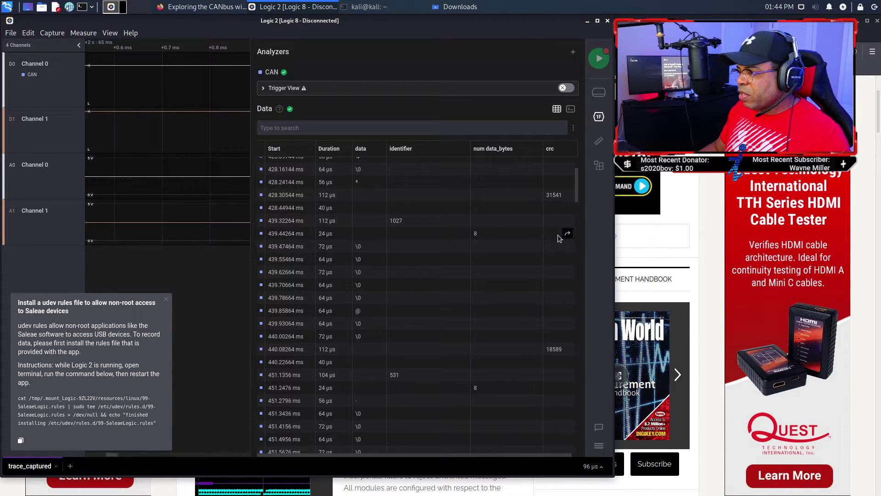
pyautogui.click(573, 128)
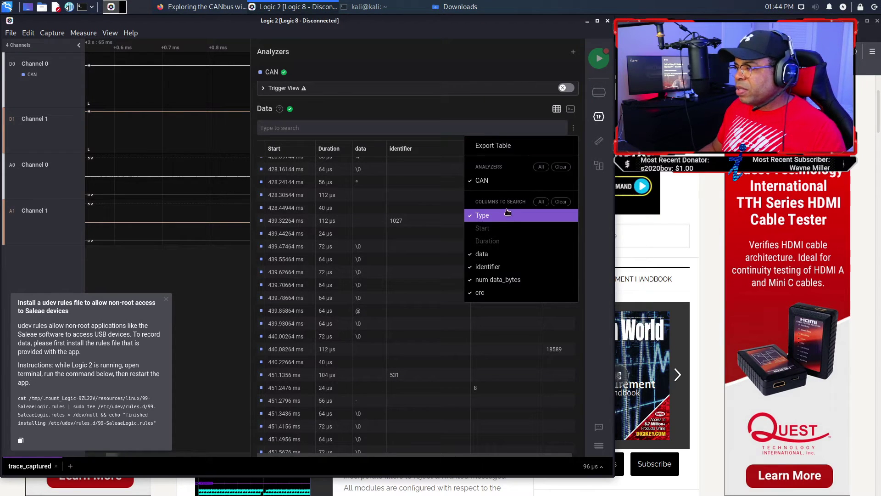
pyautogui.rightClick(304, 145)
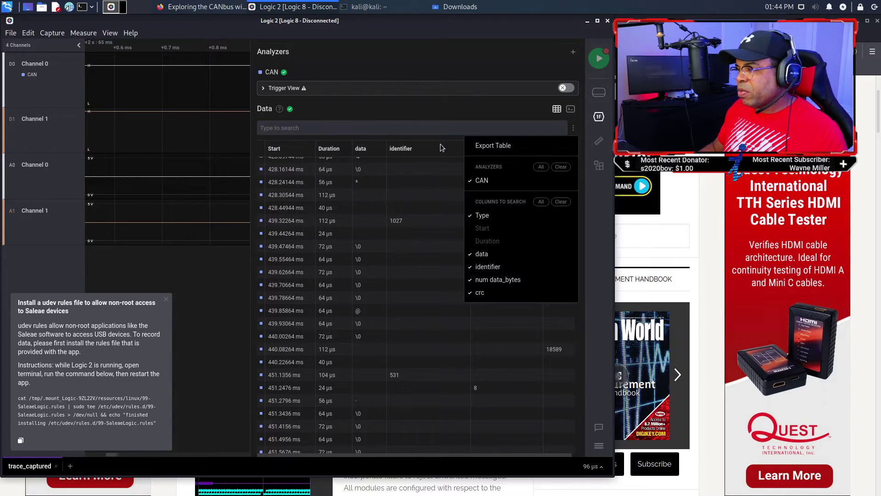
pyautogui.click(441, 147)
# Hide the Start, Duration, identifier, num data_bytes and crc columns, leaving only data
pyautogui.rightClick(291, 147)
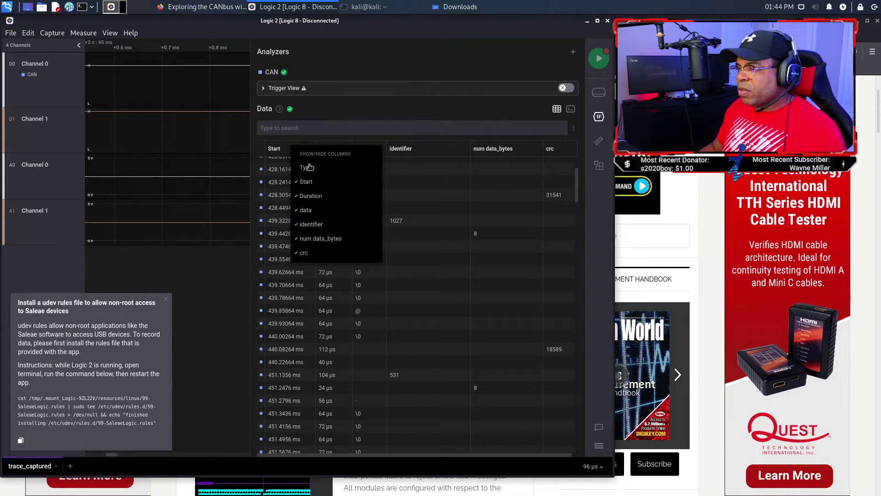
pyautogui.click(306, 181)
pyautogui.rightClick(288, 151)
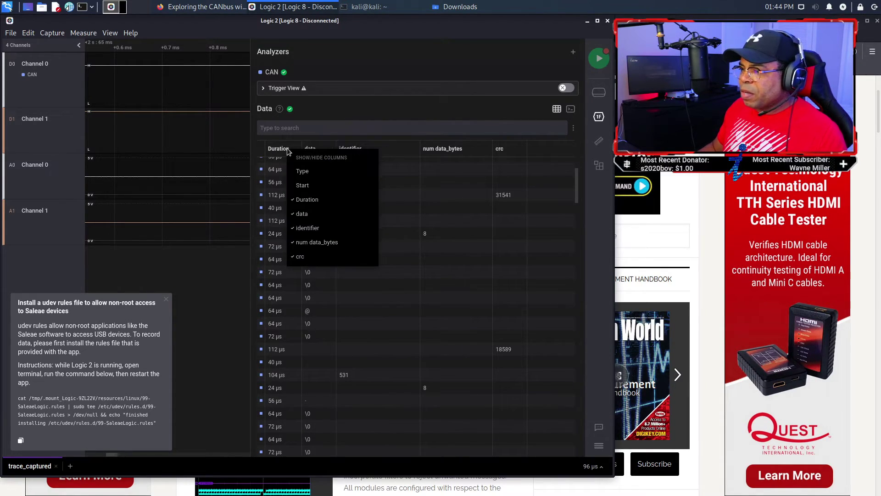
pyautogui.click(307, 199)
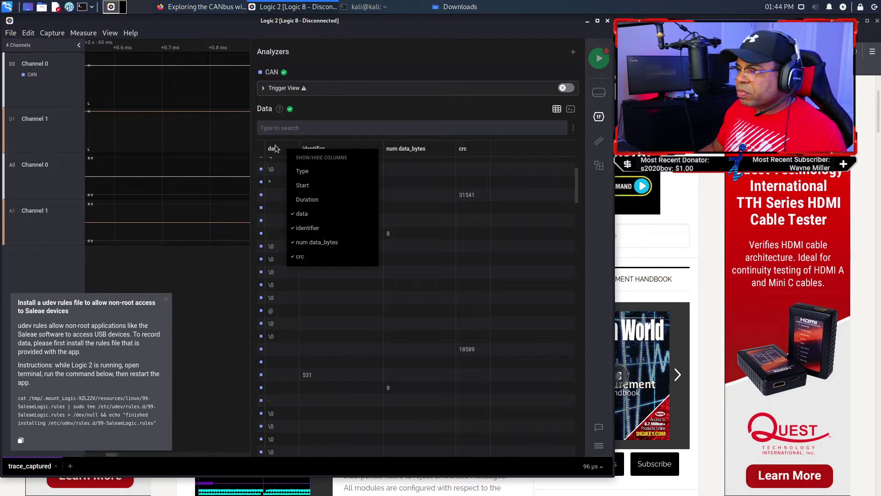
pyautogui.rightClick(327, 148)
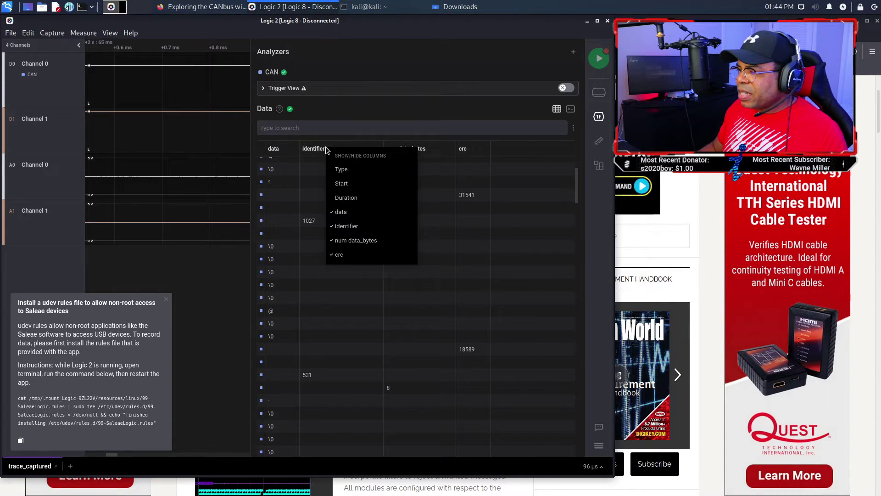
pyautogui.click(345, 227)
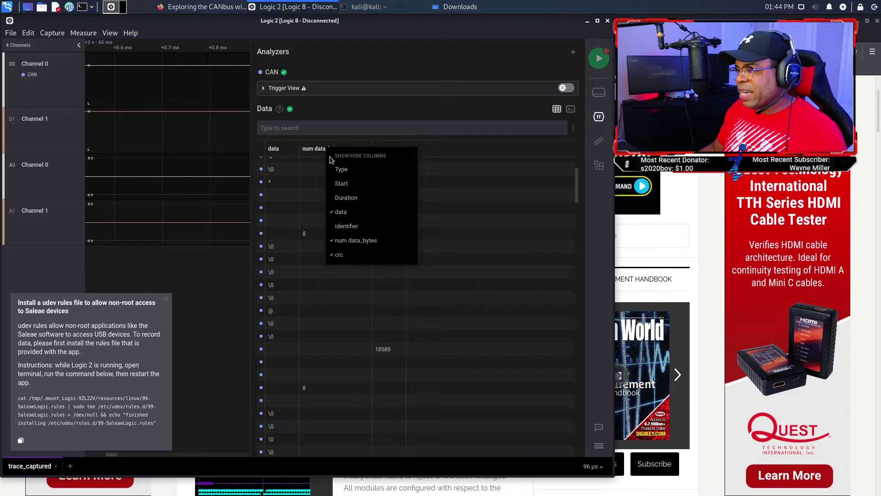
pyautogui.click(346, 240)
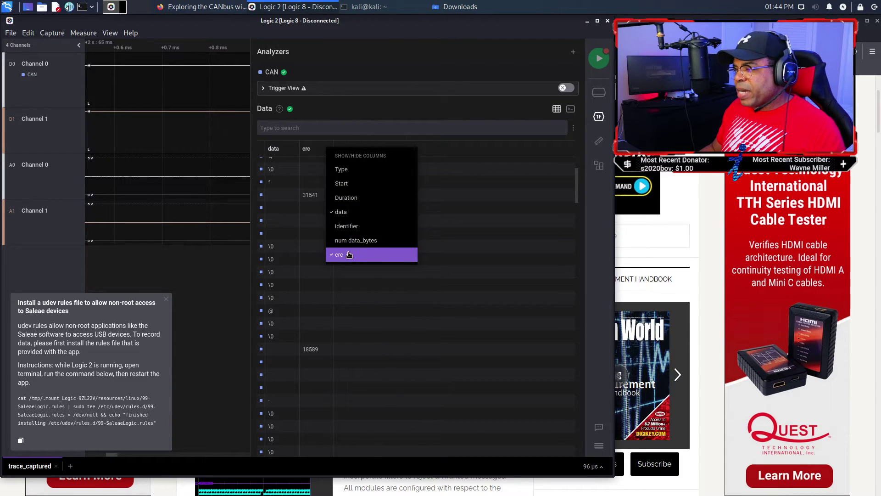
pyautogui.click(349, 255)
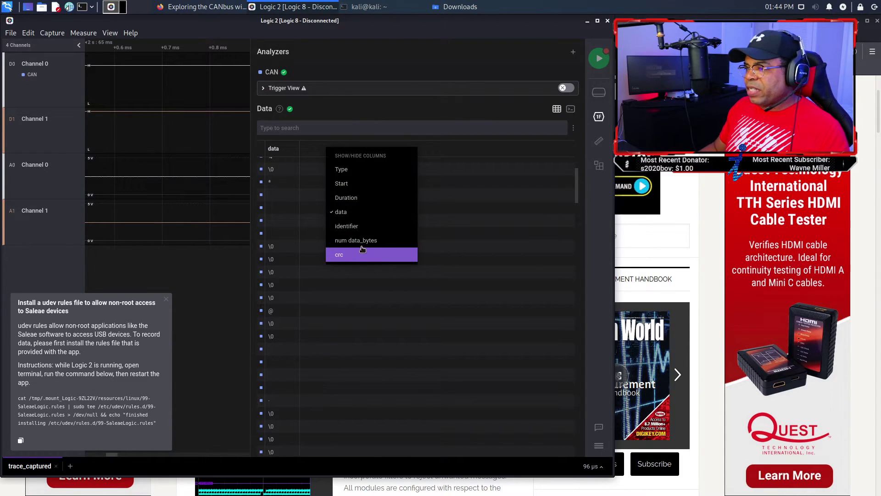
pyautogui.click(317, 129)
pyautogui.click(573, 127)
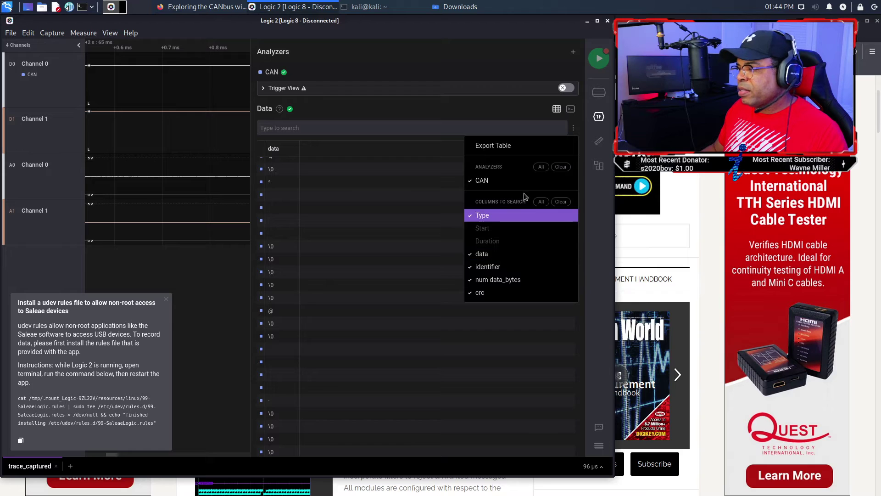
# Export the visible data column as a CSV named CAMData in the Unique folder
pyautogui.click(496, 145)
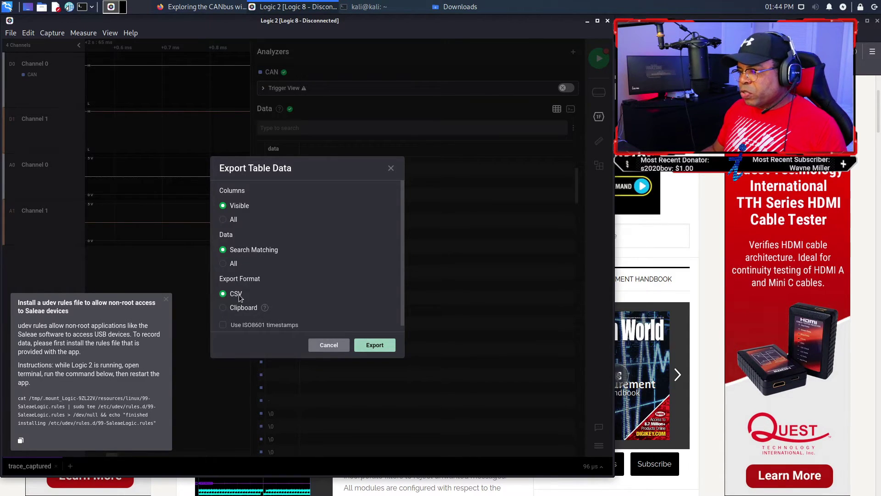
pyautogui.click(374, 344)
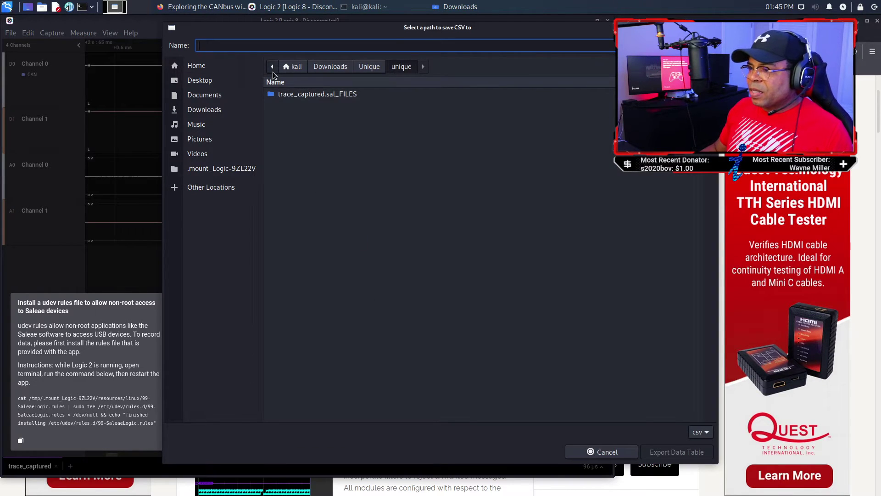
pyautogui.click(368, 67)
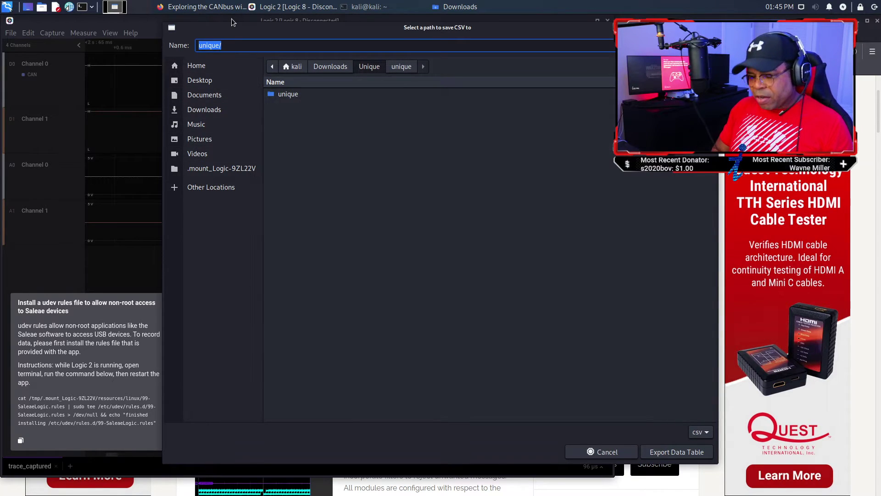
pyautogui.write('CAMData')
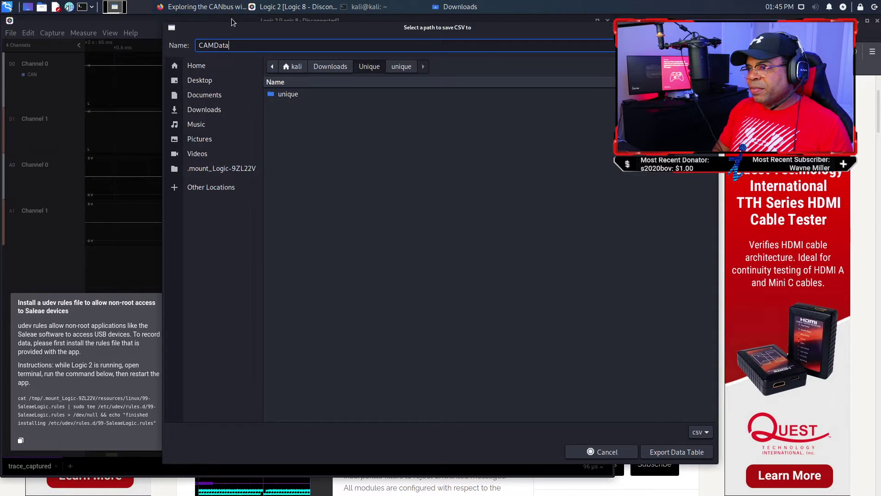
pyautogui.press('Return')
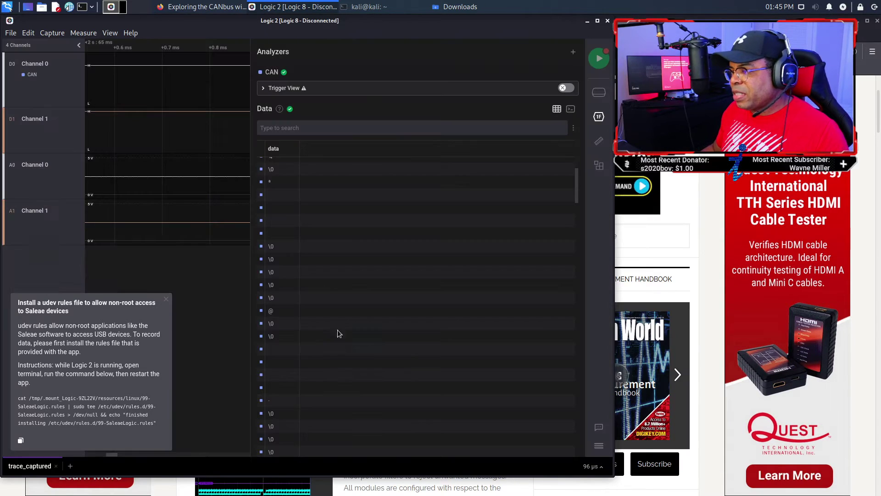
# In Thunar's Downloads/Unique folder, open the CAMData file with Leafpad
pyautogui.click(441, 6)
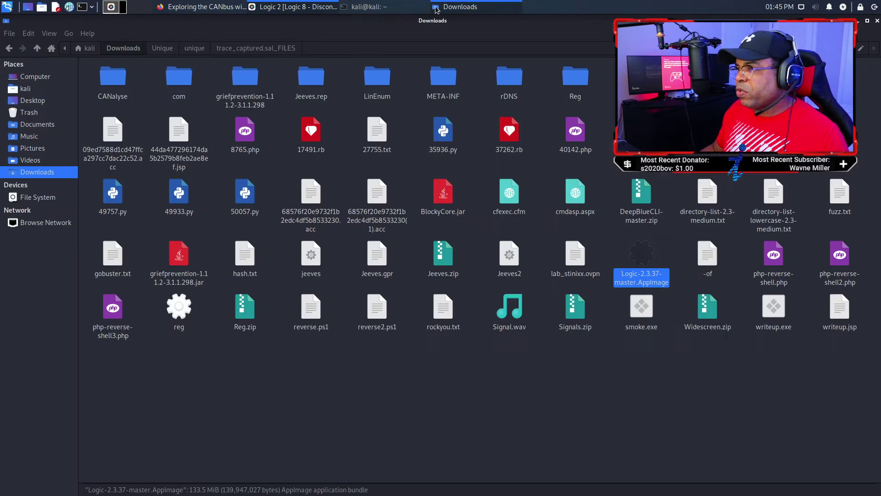
pyautogui.click(194, 48)
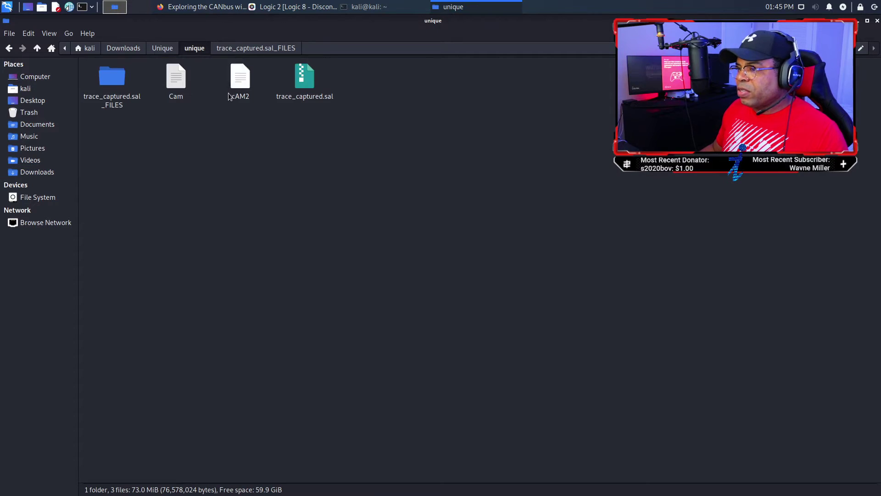
pyautogui.click(162, 48)
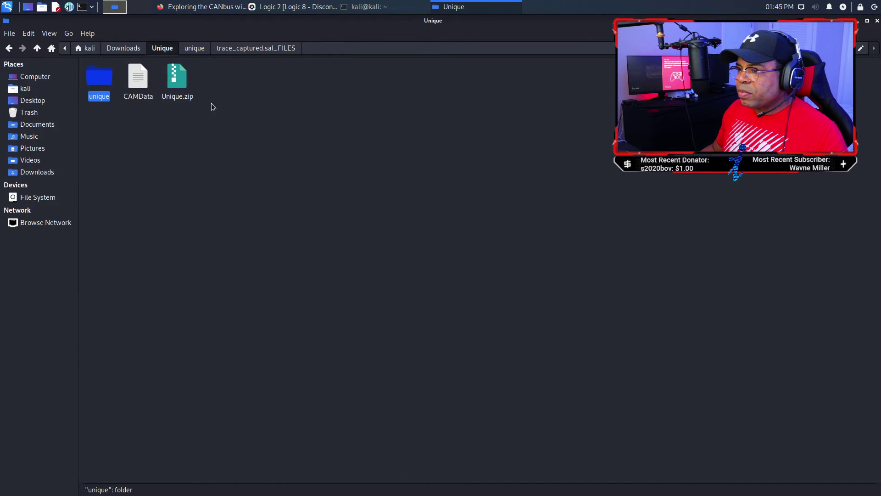
pyautogui.rightClick(142, 82)
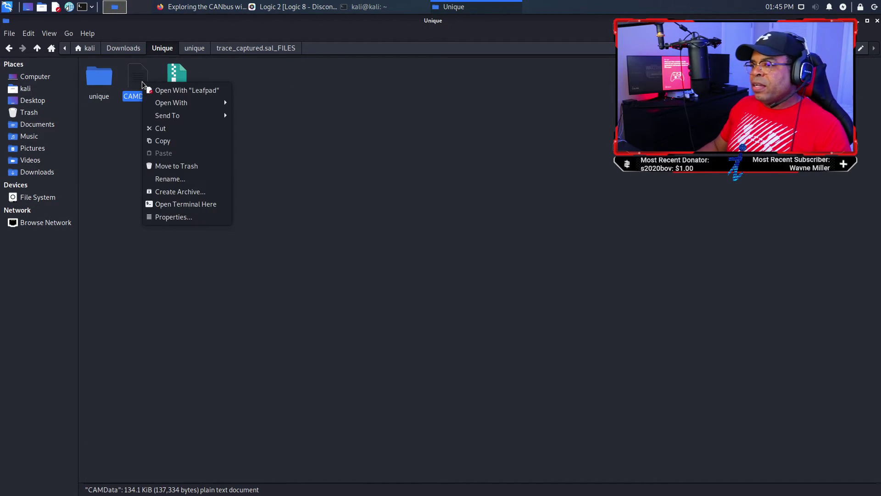
pyautogui.click(176, 93)
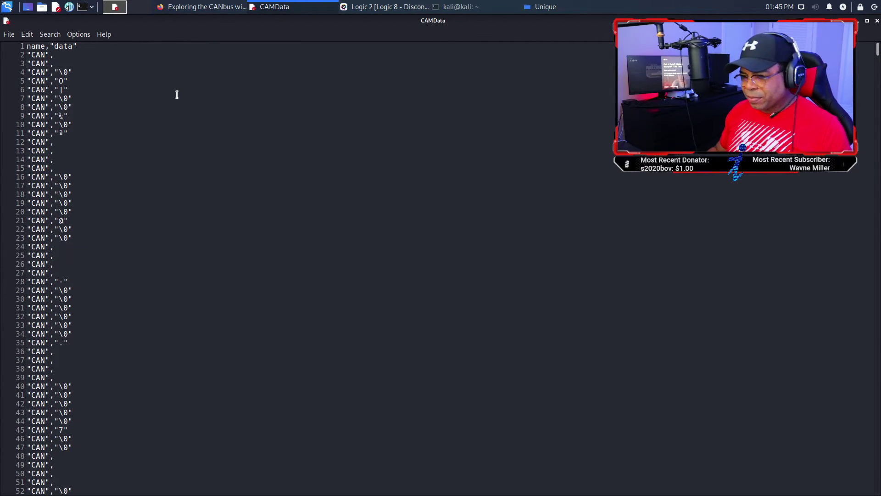
# Browse Leafpad's menus for search and editing options without choosing anything
pyautogui.click(50, 34)
pyautogui.click(37, 36)
pyautogui.click(26, 33)
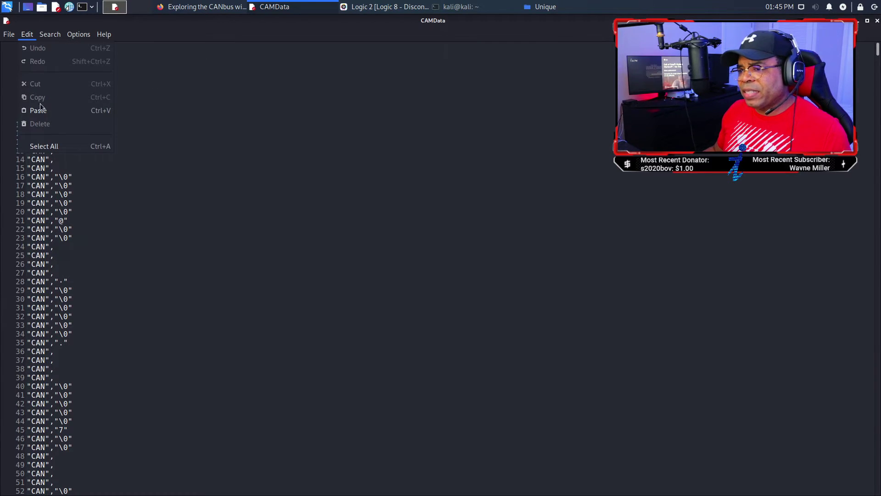
pyautogui.moveTo(57, 37)
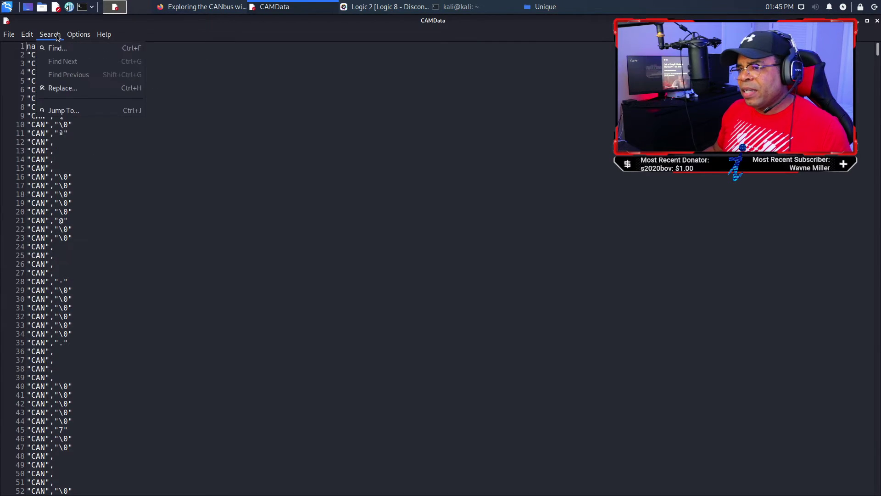
pyautogui.click(219, 156)
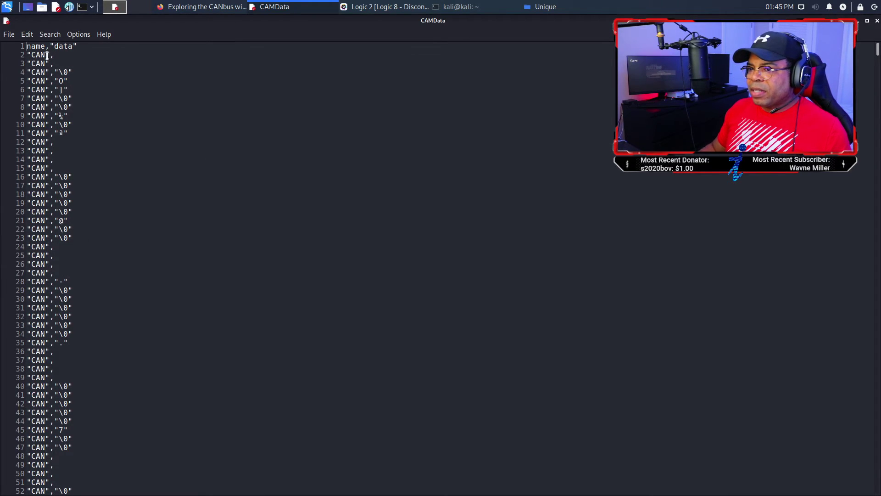
# Set Leafpad's font to 40-point Monospace via Options > Font
pyautogui.click(49, 34)
pyautogui.click(78, 36)
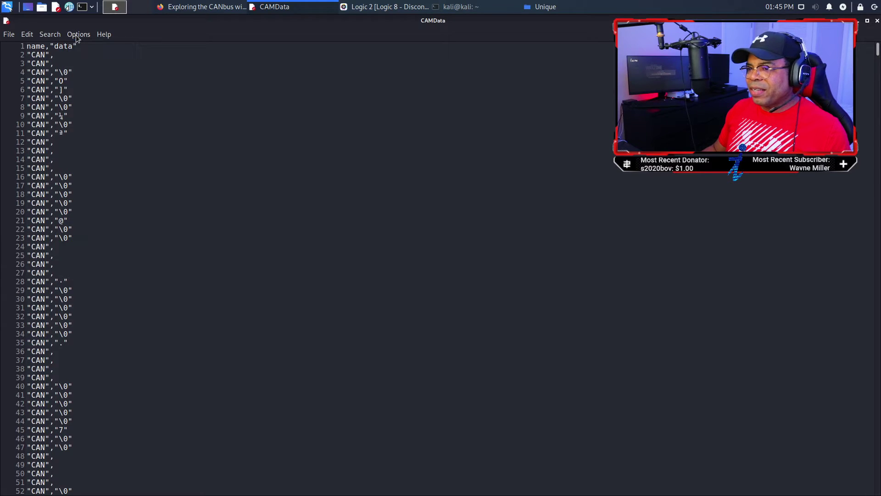
pyautogui.click(77, 37)
pyautogui.click(82, 50)
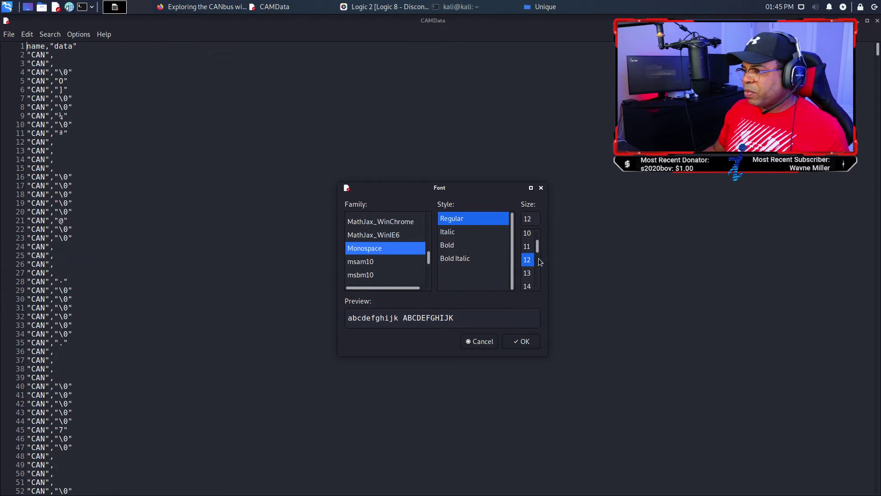
pyautogui.scroll(-5, 532, 266)
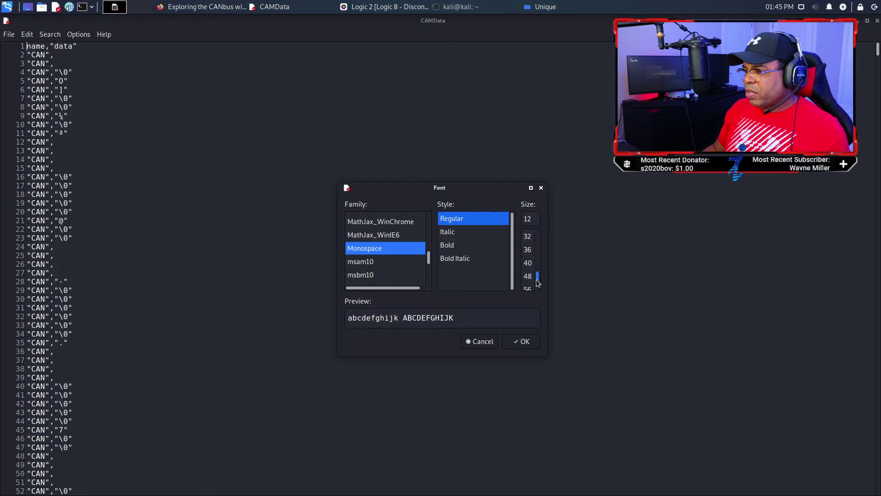
pyautogui.click(530, 270)
pyautogui.click(528, 262)
pyautogui.click(532, 249)
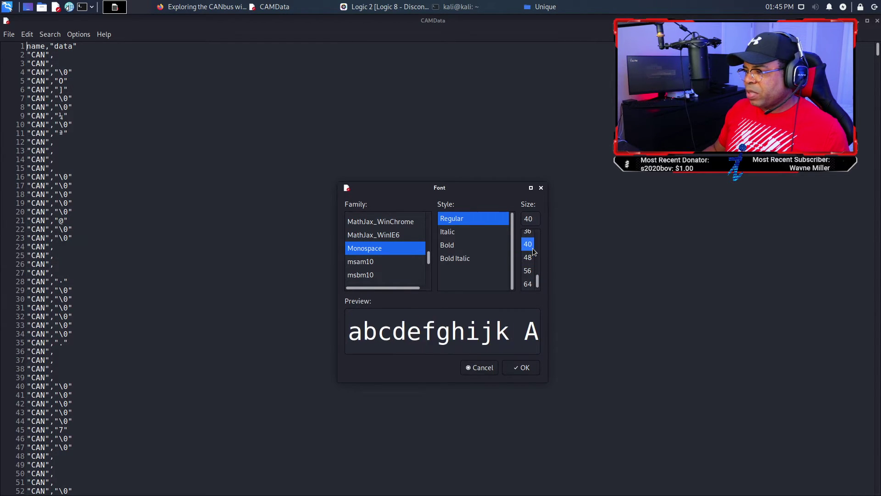
pyautogui.click(533, 236)
pyautogui.click(520, 368)
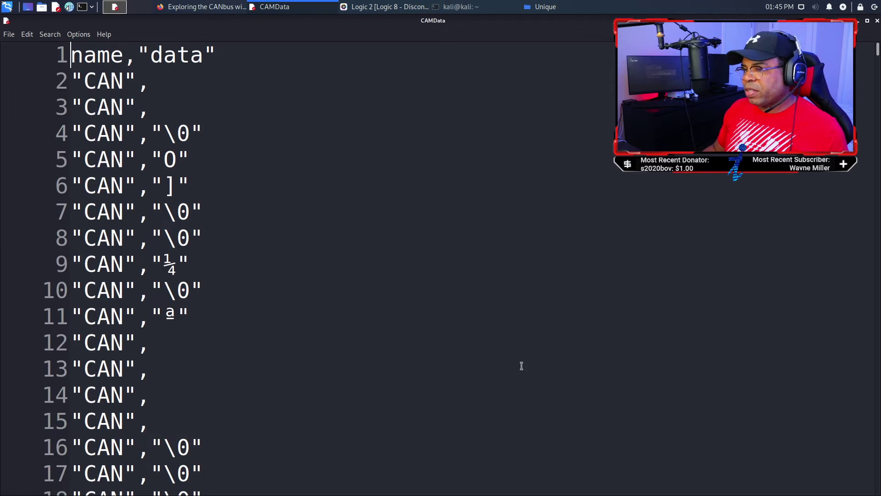
pyautogui.scroll(-3, 188, 246)
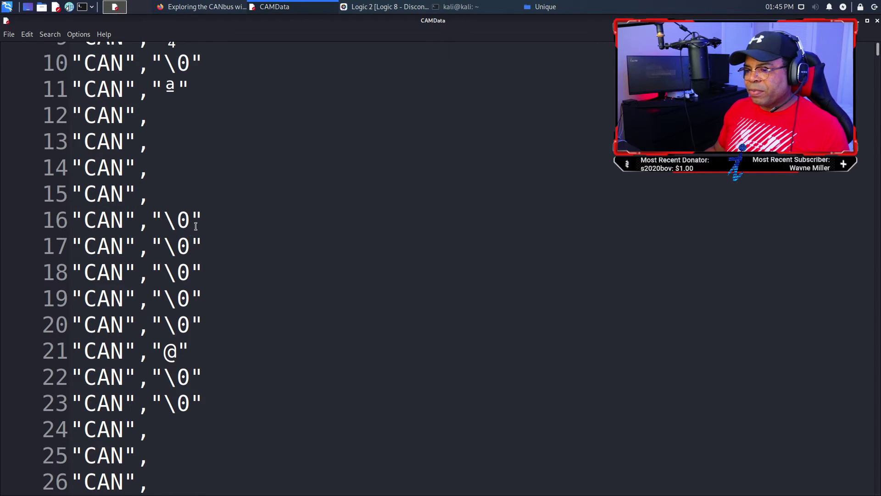
pyautogui.scroll(-1, 196, 227)
# Search case-sensitively for H, repeating Find until it reaches line 1926
pyautogui.hotkey('ctrl', 'f')
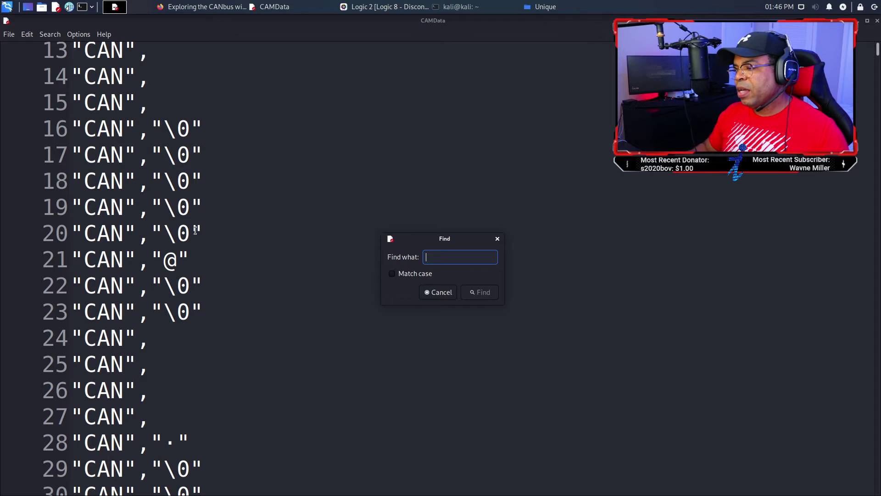
pyautogui.click(404, 276)
pyautogui.click(435, 257)
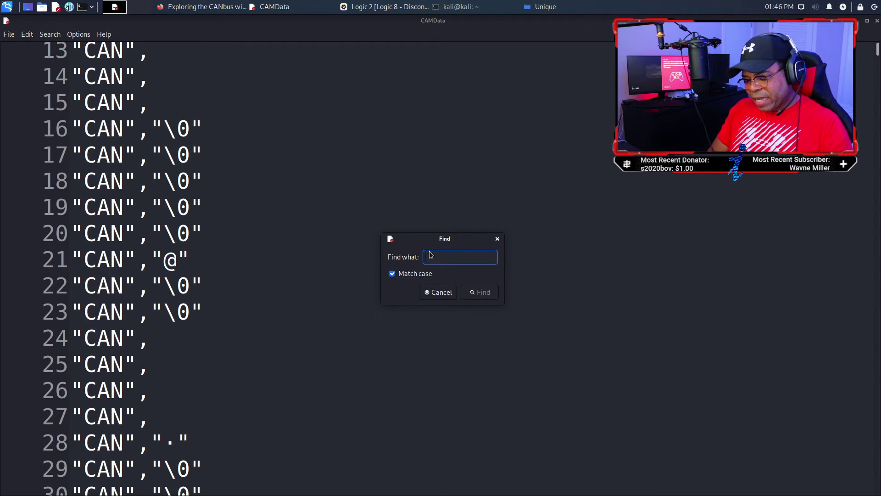
pyautogui.write('H')
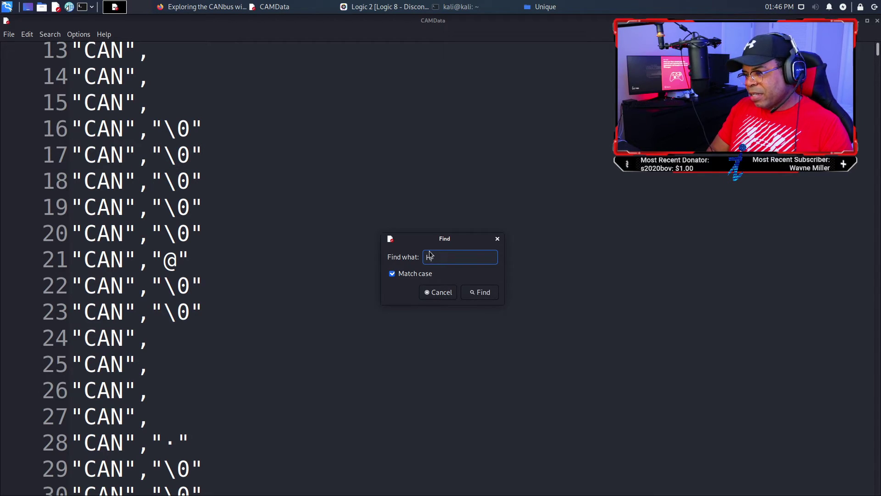
pyautogui.click(483, 294)
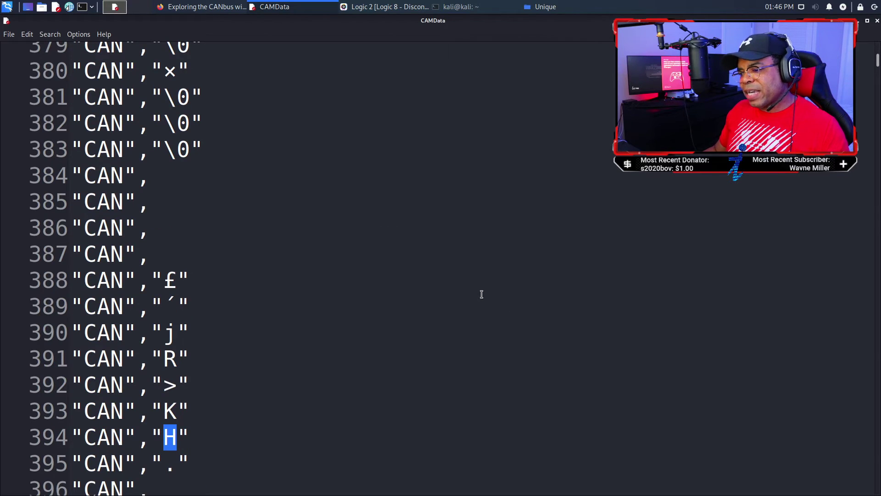
pyautogui.scroll(-4, 340, 346)
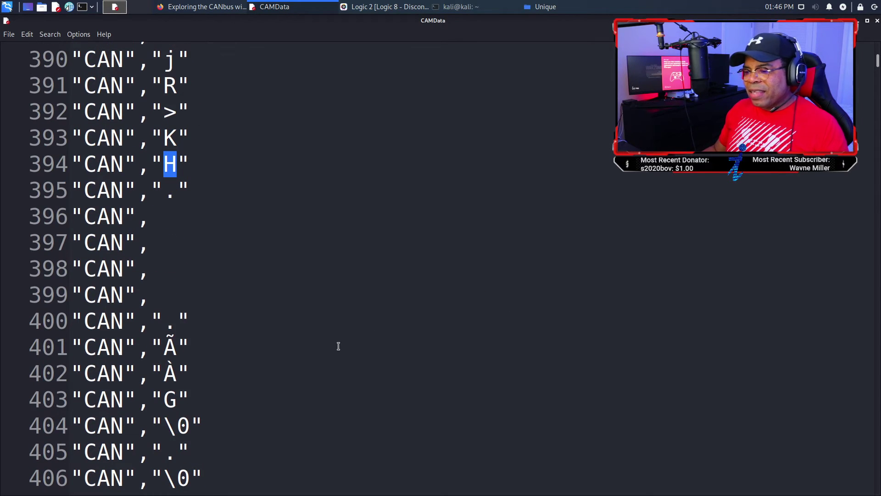
pyautogui.scroll(2, 339, 345)
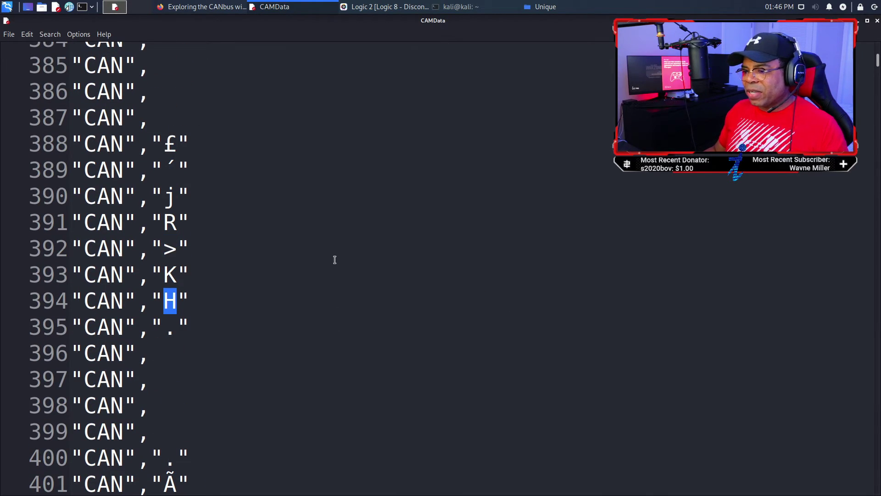
pyautogui.hotkey('ctrl', 'f')
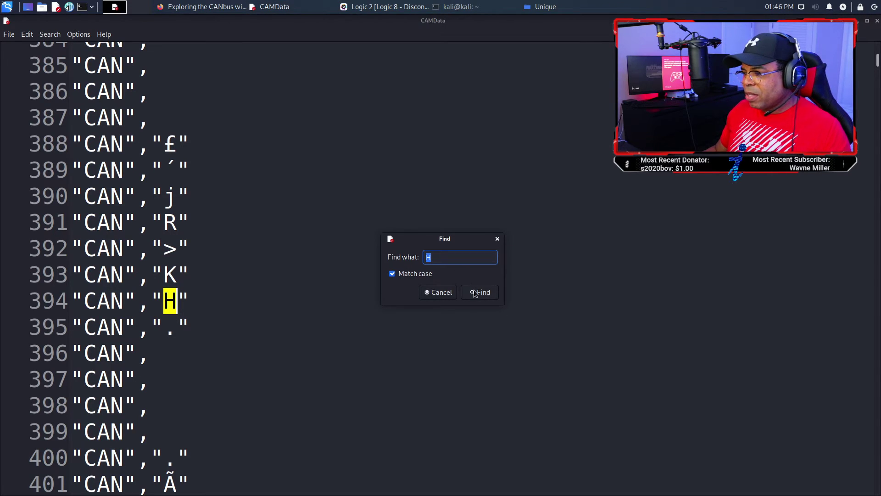
pyautogui.click(473, 294)
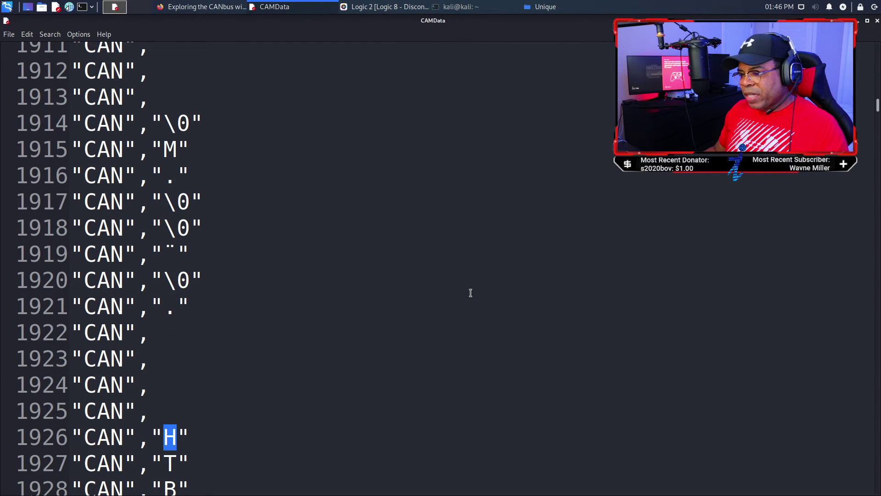
# Trace the flag characters H, T, B, {, v, 1, n down lines 1926–1934
pyautogui.scroll(-4, 312, 270)
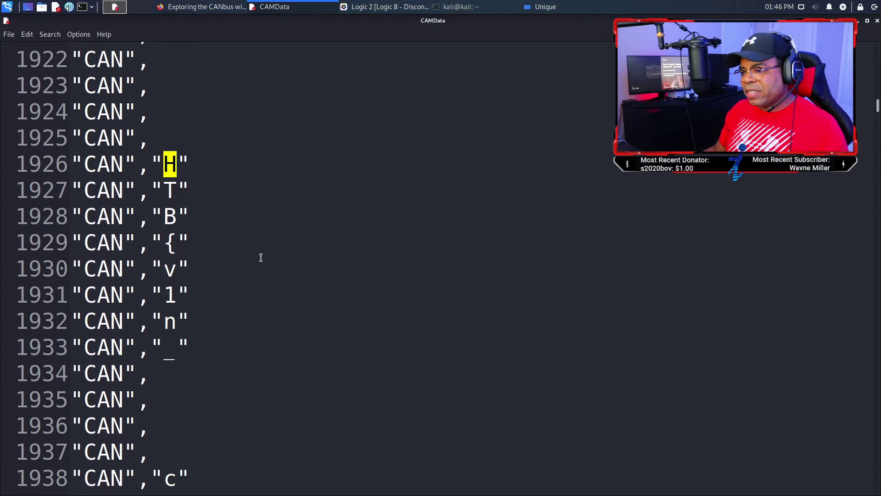
pyautogui.click(174, 187)
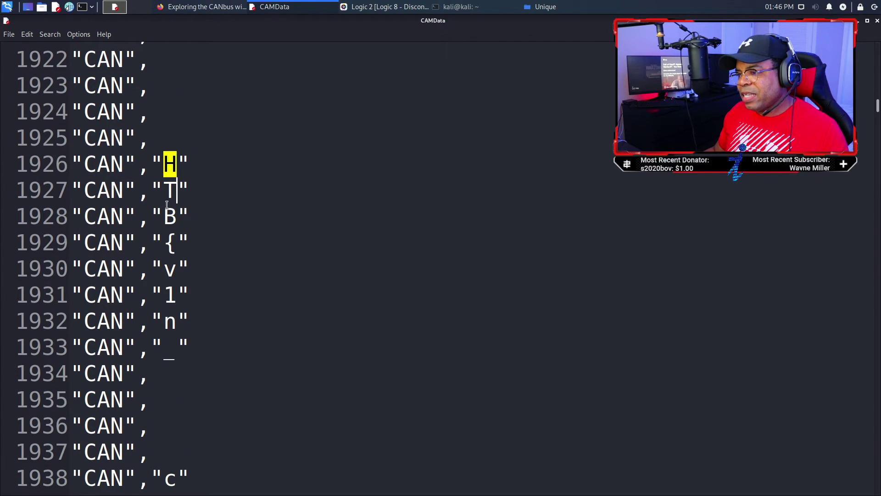
pyautogui.click(168, 216)
pyautogui.scroll(-1, 170, 214)
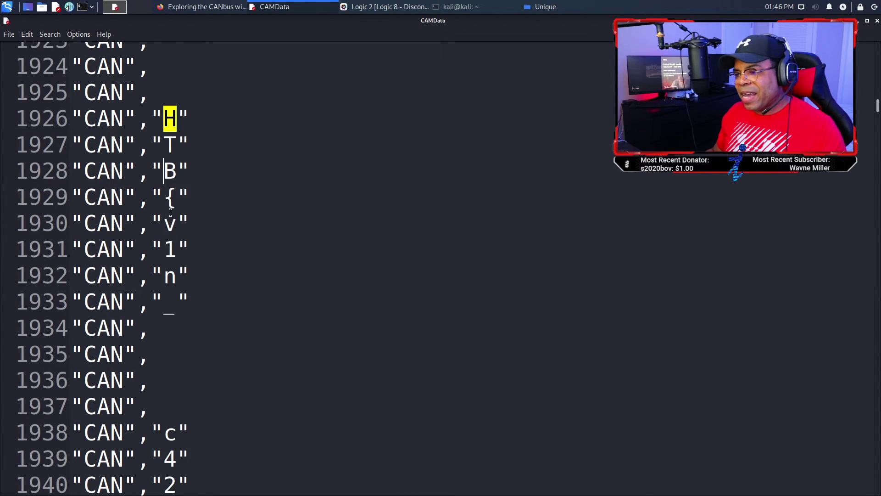
pyautogui.doubleClick(169, 198)
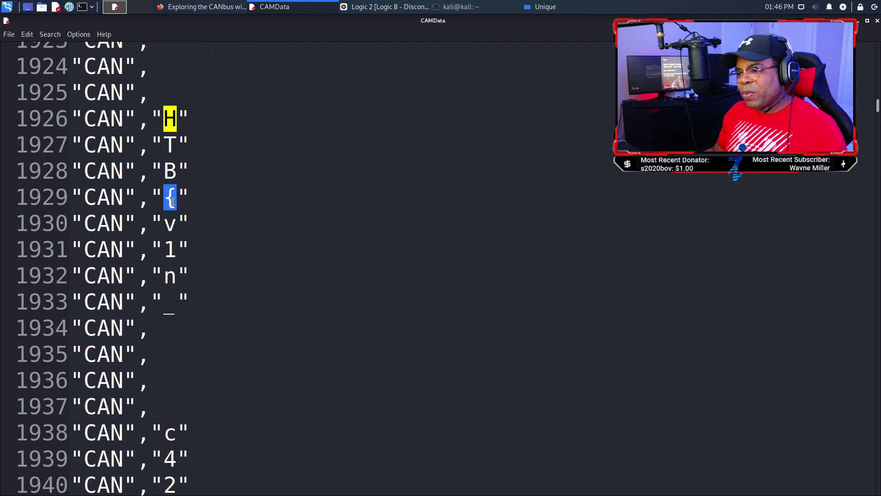
pyautogui.doubleClick(170, 224)
pyautogui.doubleClick(170, 249)
pyautogui.click(176, 275)
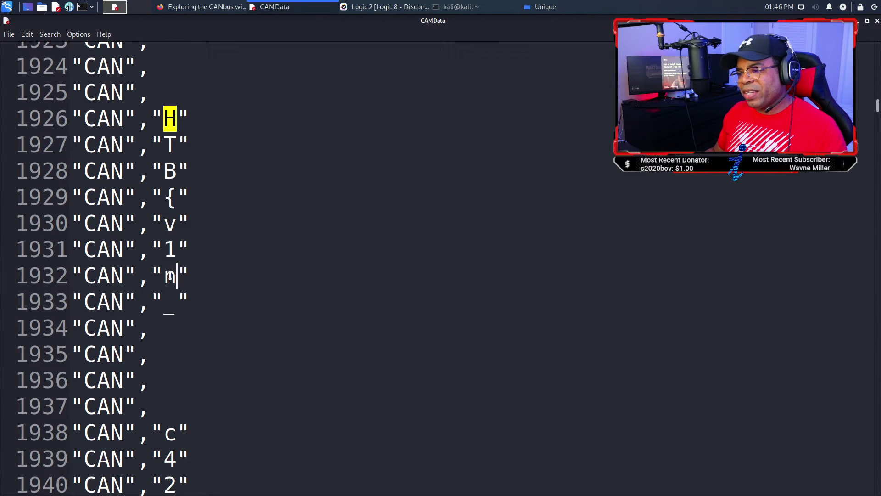
pyautogui.scroll(-2, 174, 284)
pyautogui.click(166, 227)
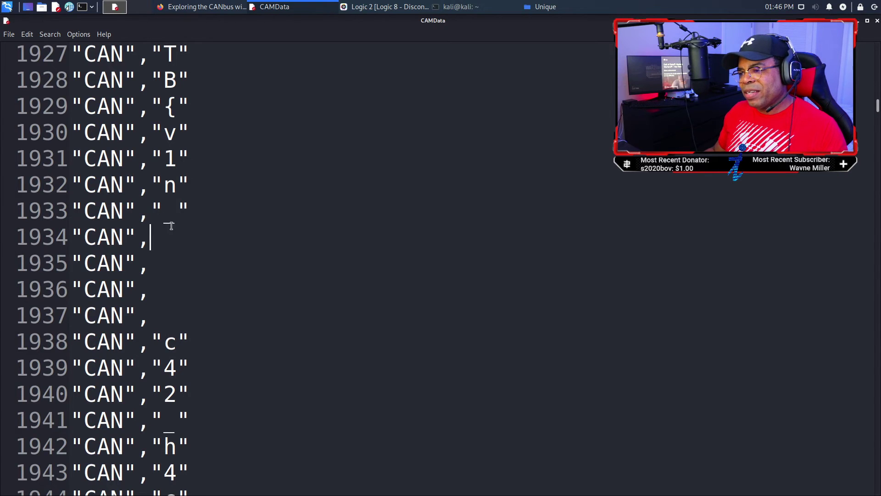
pyautogui.scroll(-3, 170, 223)
pyautogui.scroll(1, 170, 201)
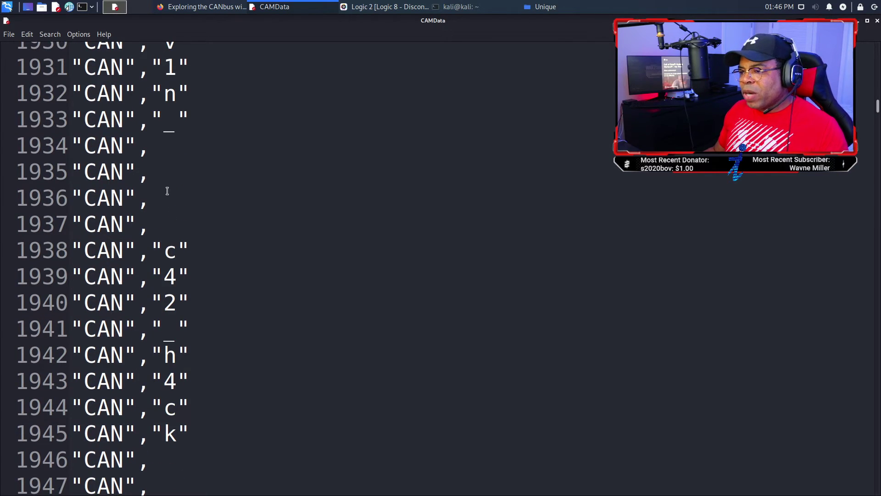
pyautogui.scroll(2, 154, 165)
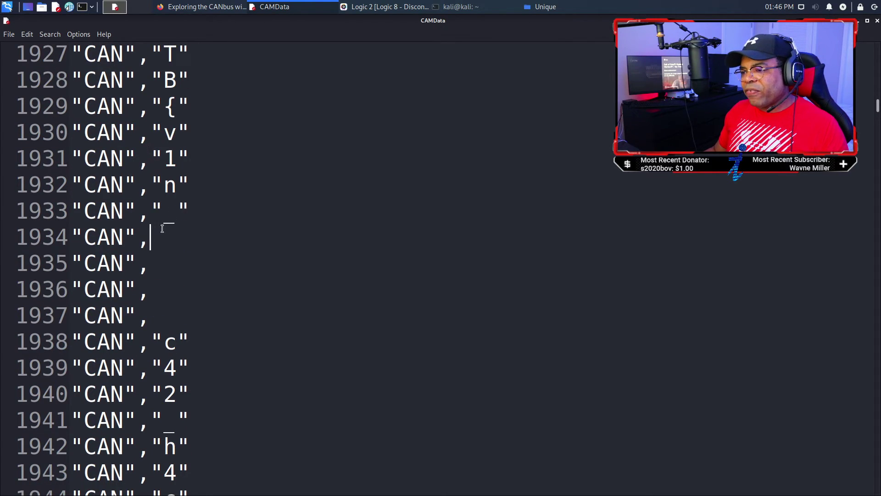
pyautogui.moveTo(151, 236); pyautogui.dragTo(24, 236)
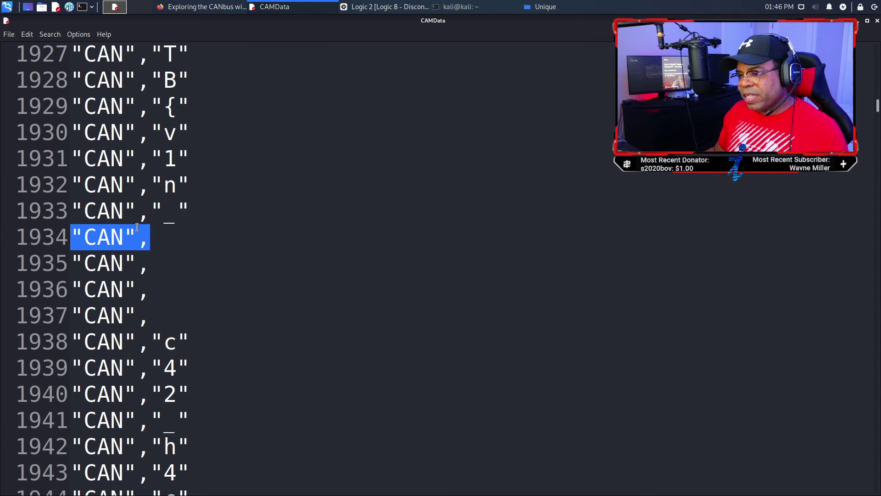
pyautogui.scroll(-1, 147, 247)
pyautogui.scroll(1, 177, 207)
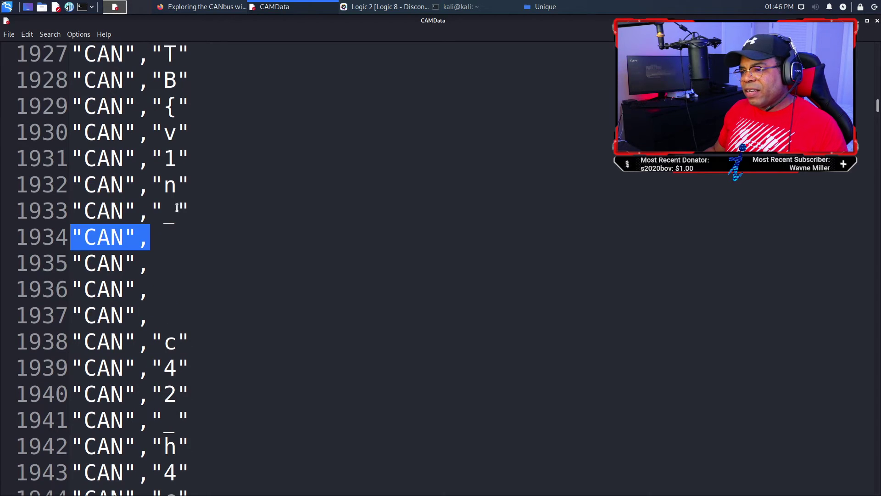
pyautogui.moveTo(181, 208); pyautogui.dragTo(190, 210)
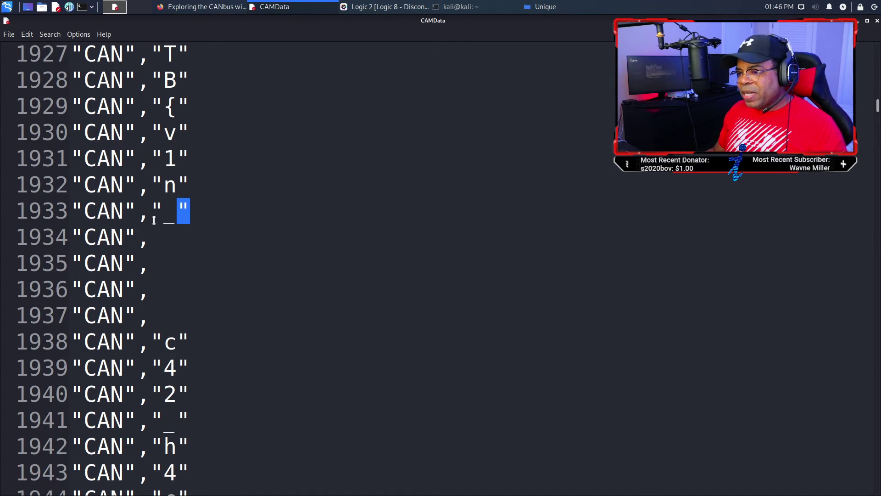
pyautogui.moveTo(163, 159); pyautogui.dragTo(69, 161)
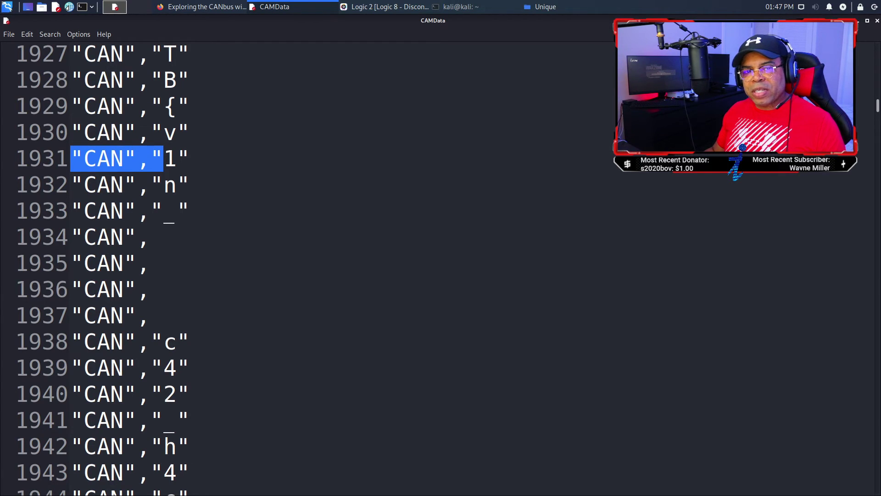
# Insert a blank line after line 1927 and paste the assembled HTB flag below it
pyautogui.click(71, 158)
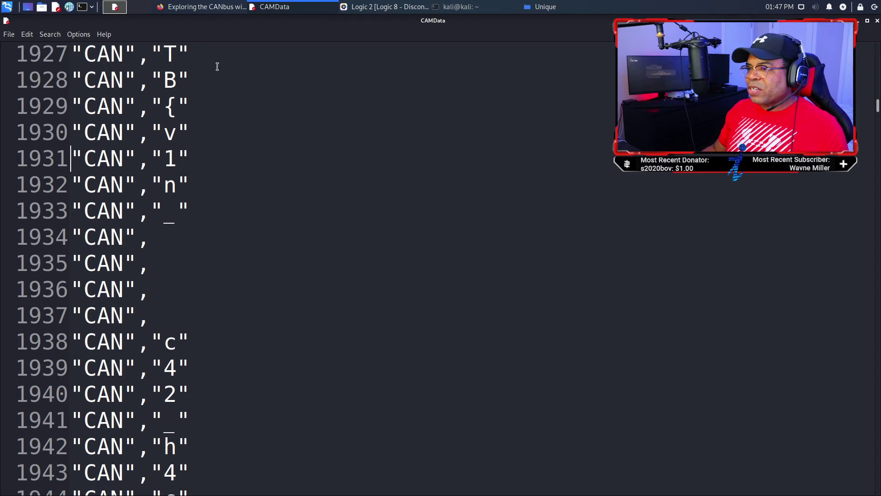
pyautogui.click(237, 60)
pyautogui.press('Delete')
pyautogui.press('Return')
pyautogui.press('Return')
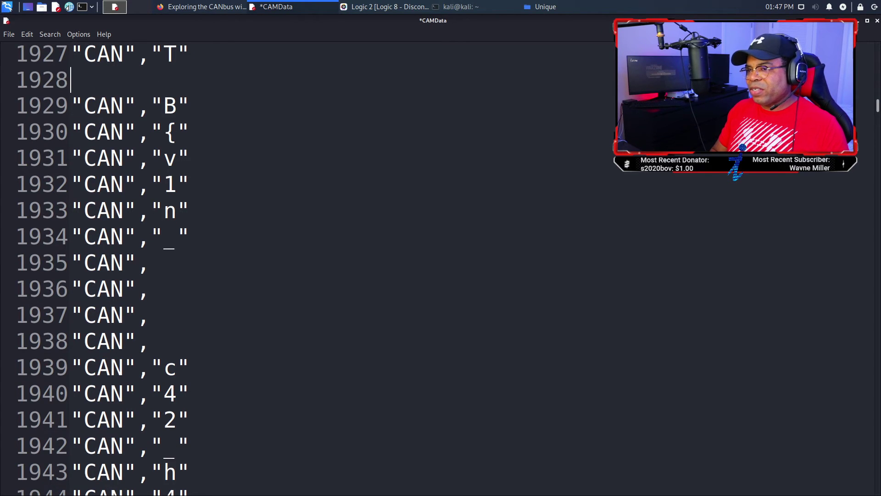
pyautogui.write('HTB{v1n_c42_h4ck1n9_15_1337!*0^}')
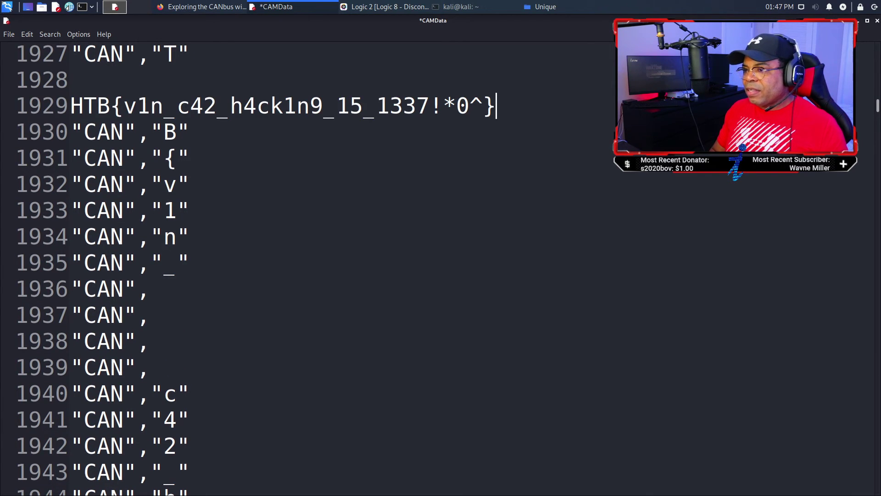